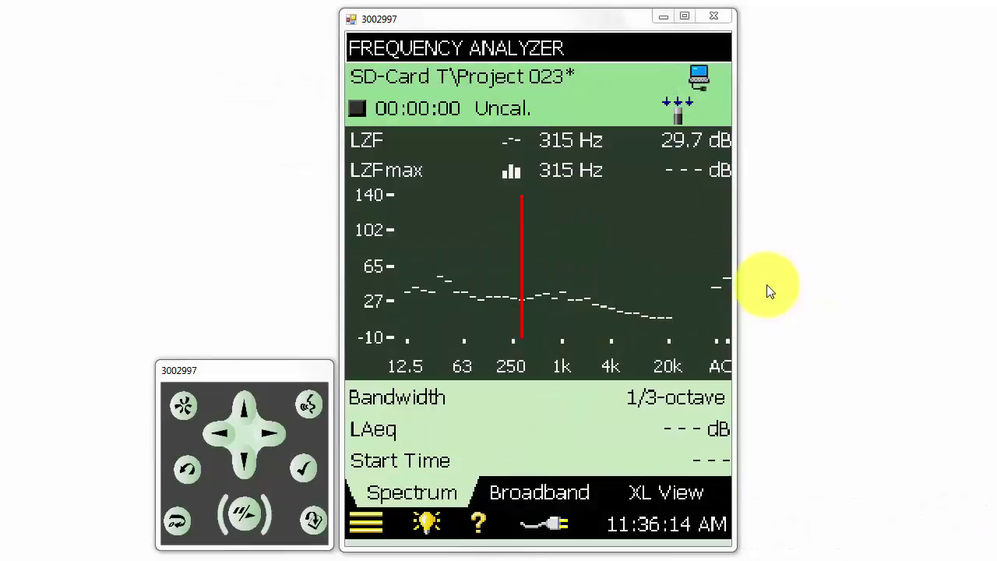
- Open the Template Explorer from the main menu and scroll the list down to SOUND LEVEL METER
left_click(374, 518)
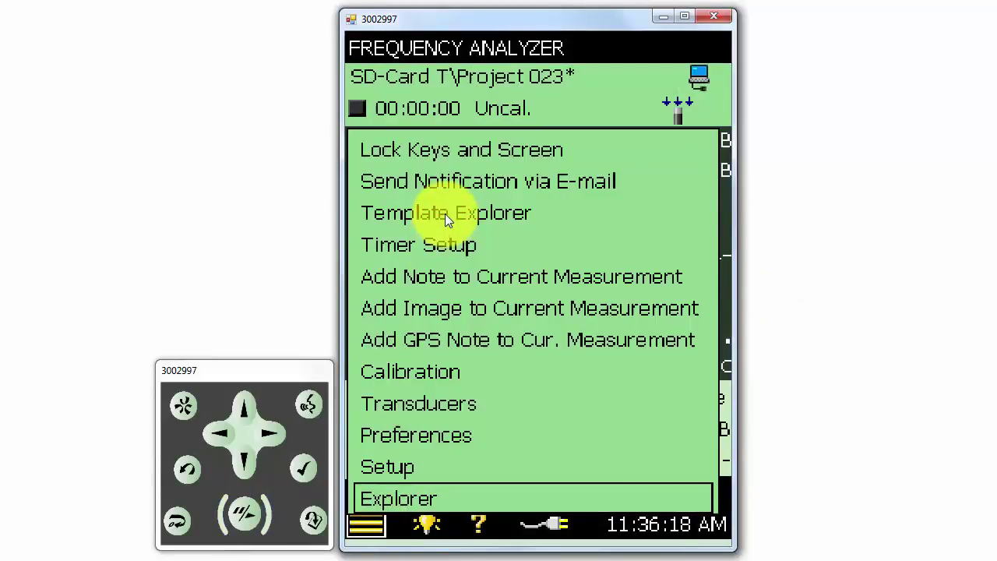
left_click(445, 214)
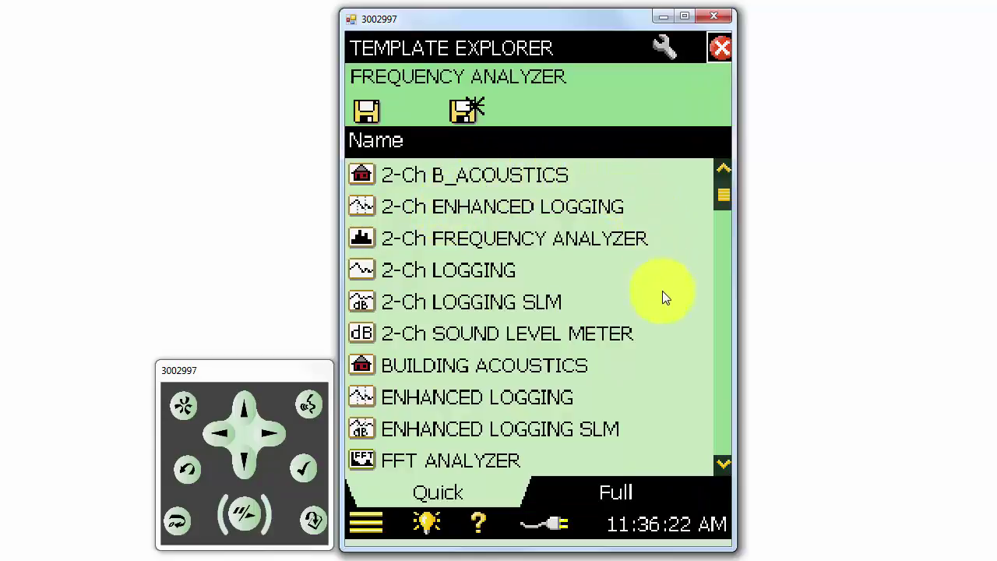
left_click(723, 463)
left_click(723, 463)
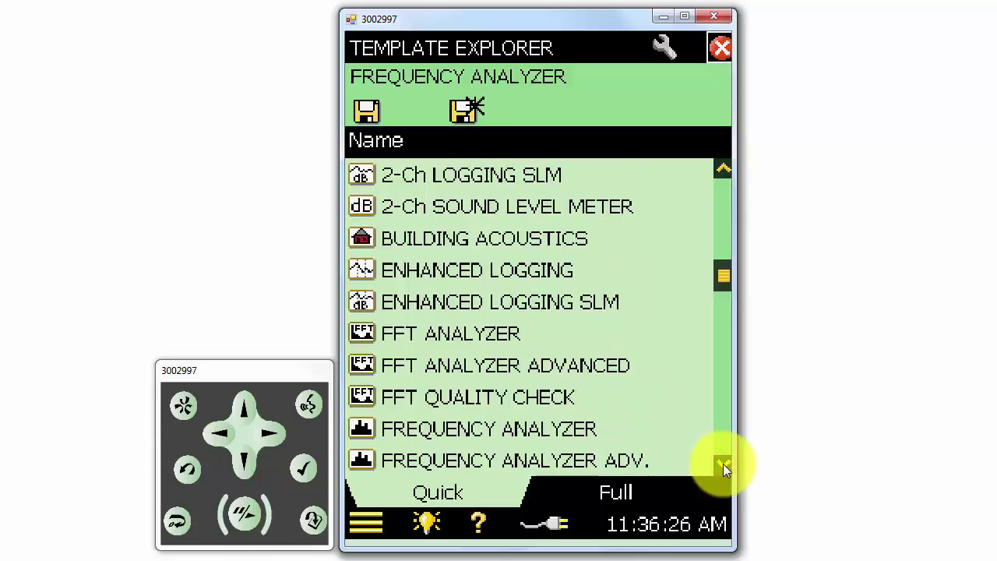
left_click(723, 463)
left_click(723, 464)
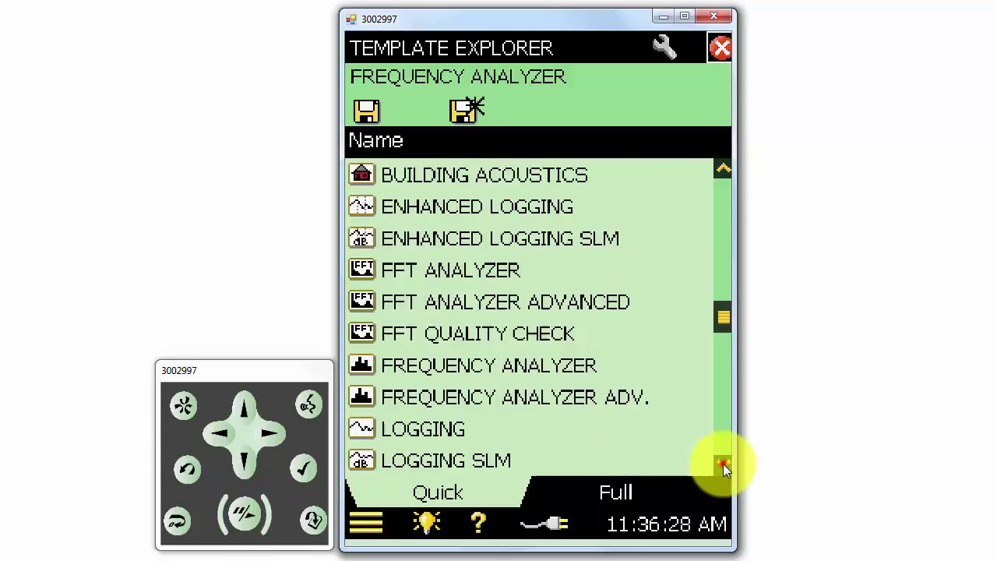
left_click(723, 463)
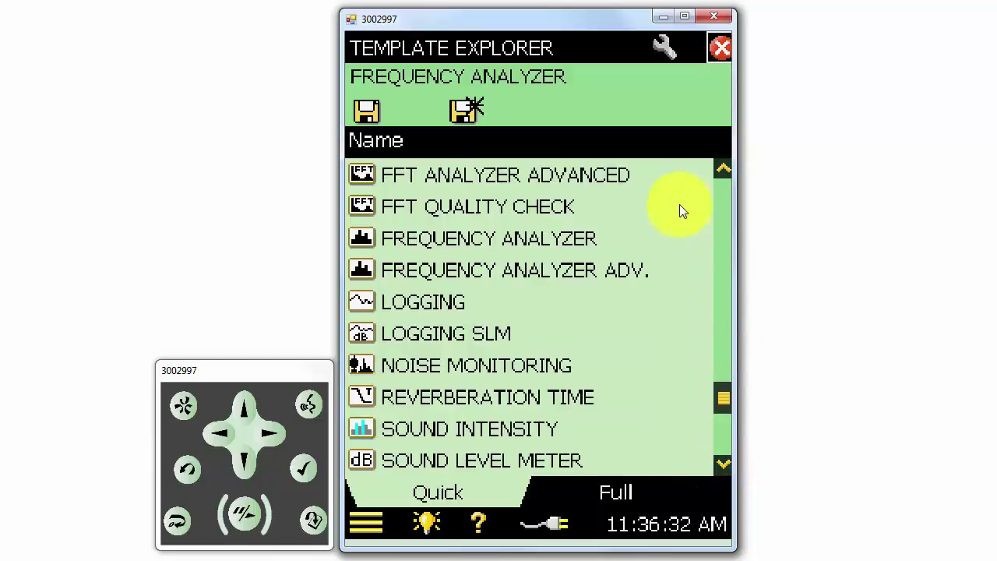
- Close the Template Explorer and show the Frequency Analyzer's XL View page with the LAeq readout
left_click(723, 49)
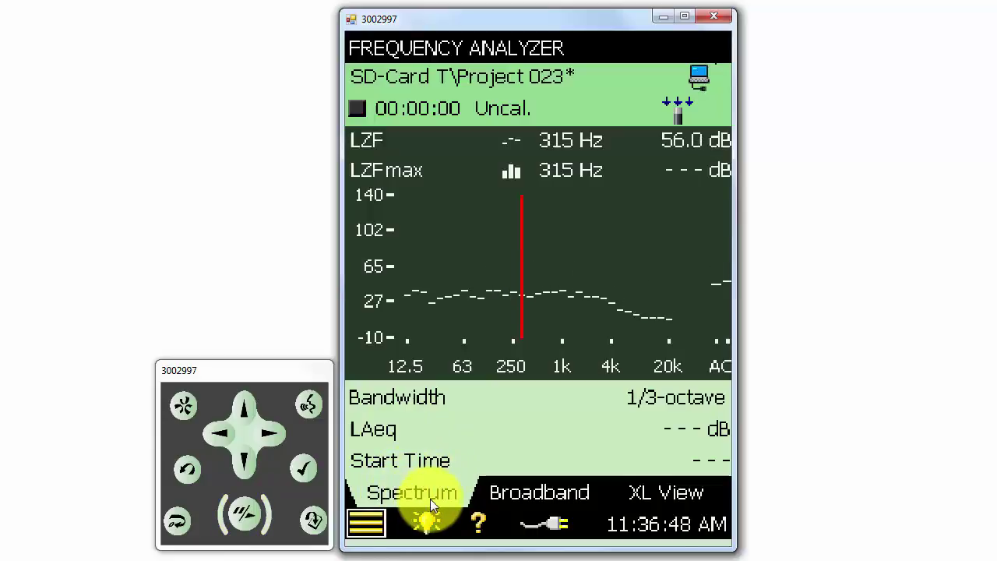
left_click(550, 494)
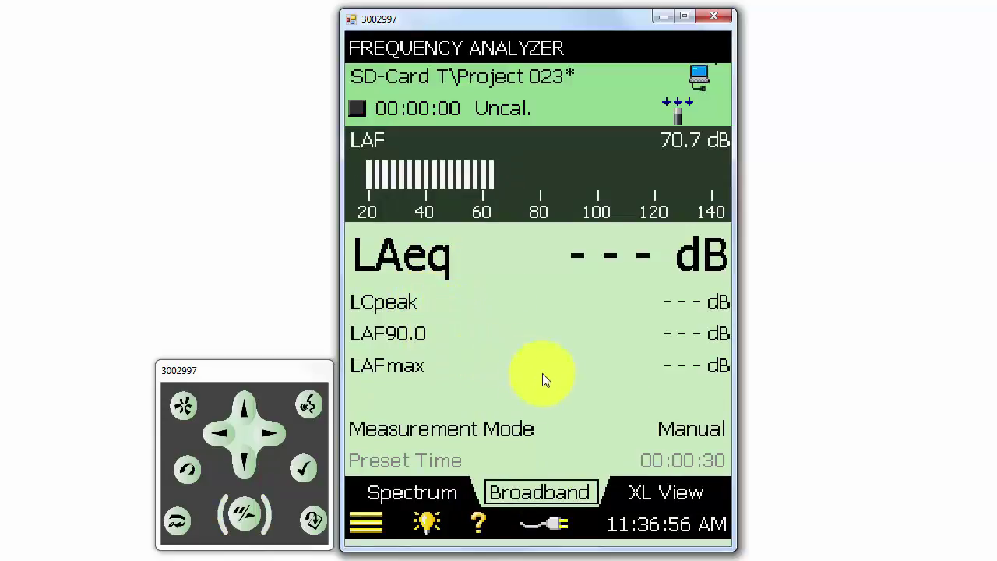
left_click(654, 495)
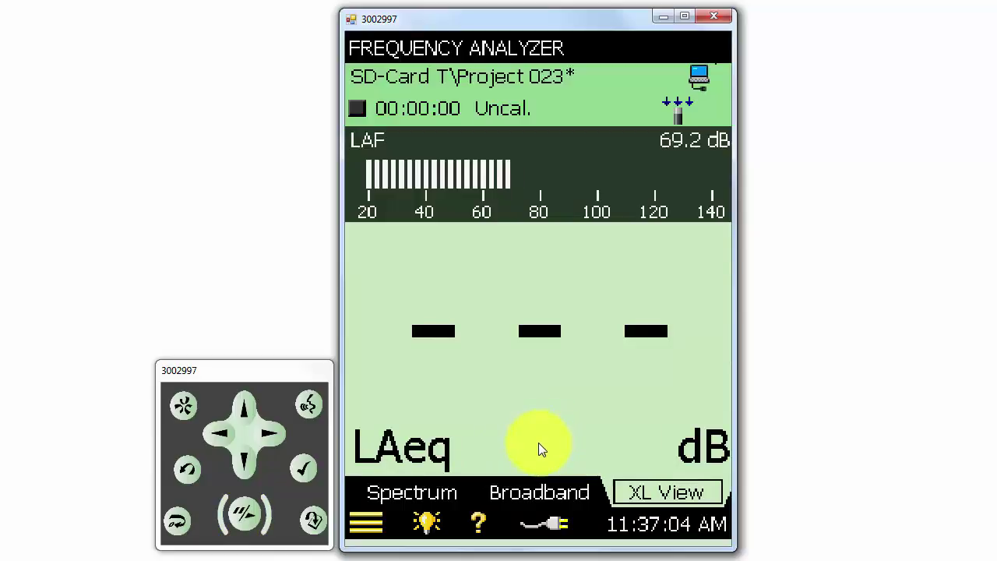
- In Setup > Input, change Sound Field Correction from Free-field to Diffuse-field
left_click(369, 523)
left_click(391, 470)
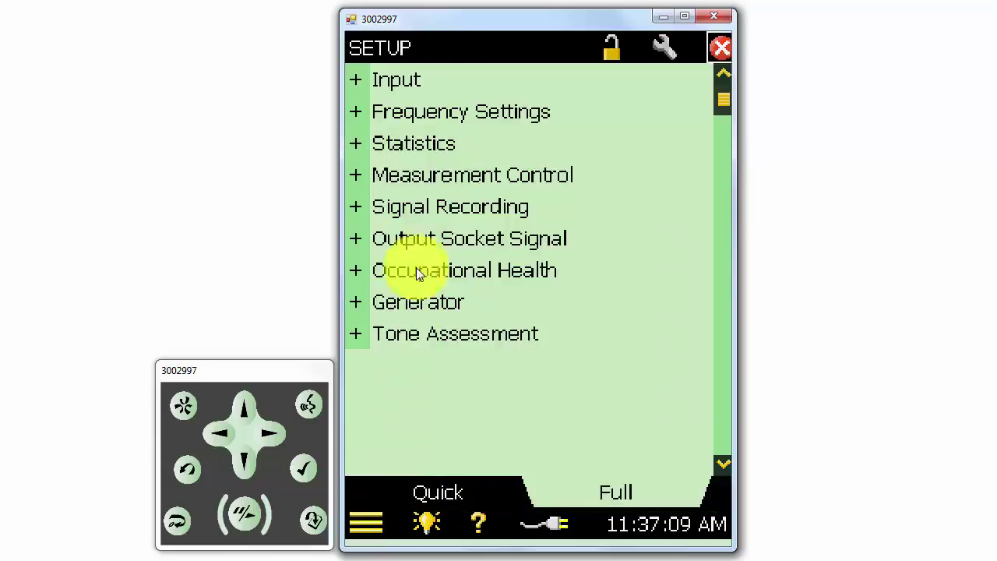
left_click(356, 77)
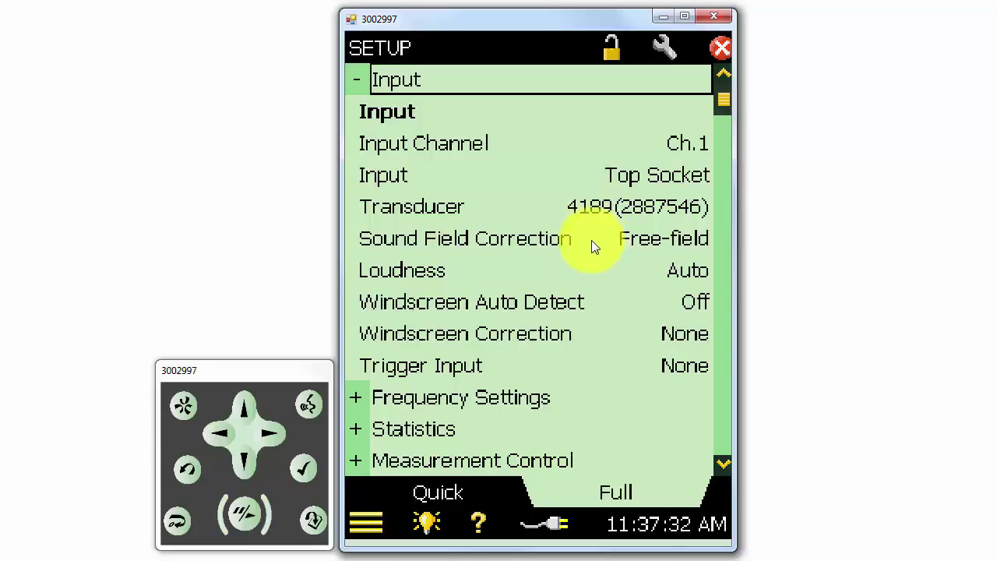
left_click(648, 240)
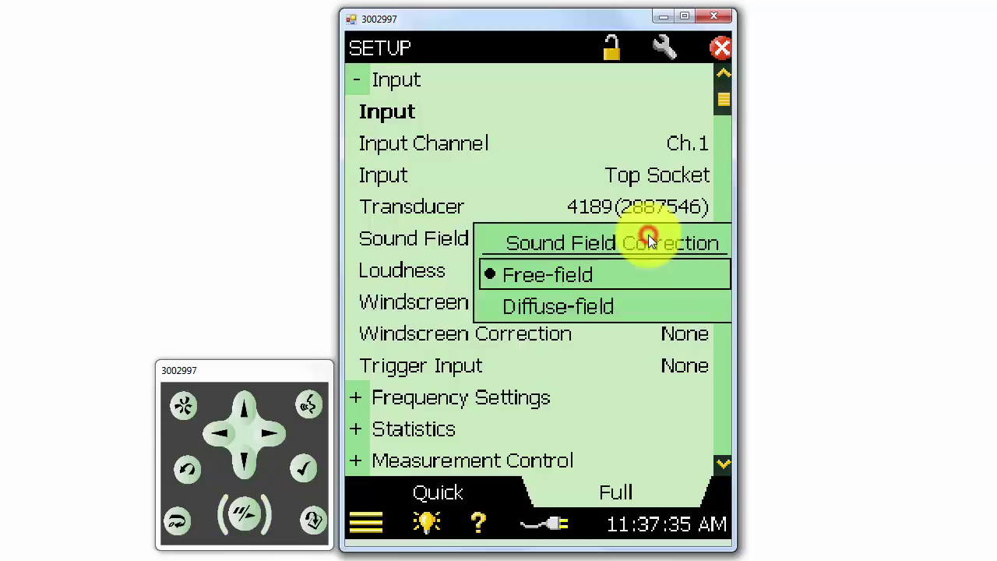
left_click(627, 307)
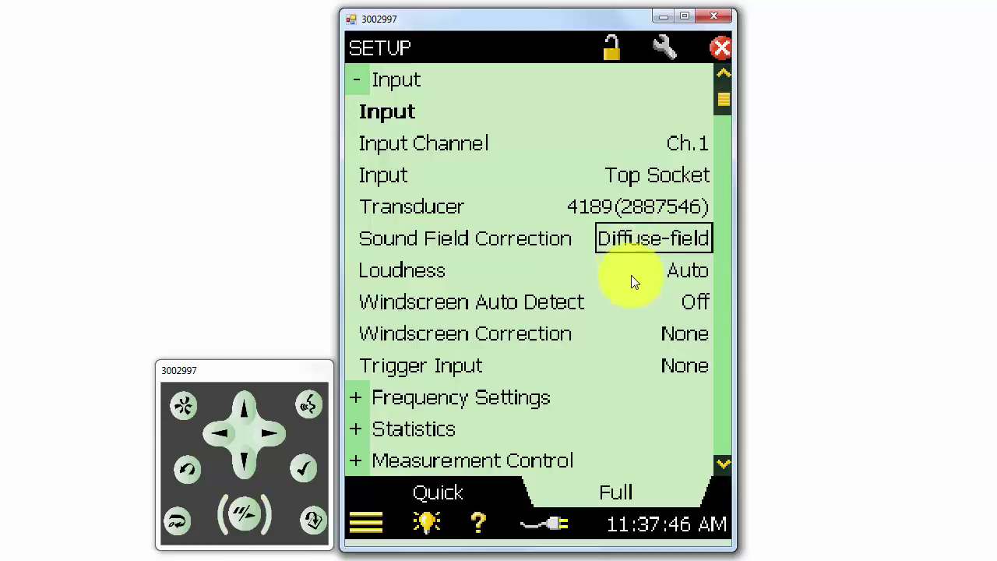
- In Frequency Settings, set Broadband weighting to A,Z and Broadband Peak weighting to Z
left_click(355, 399)
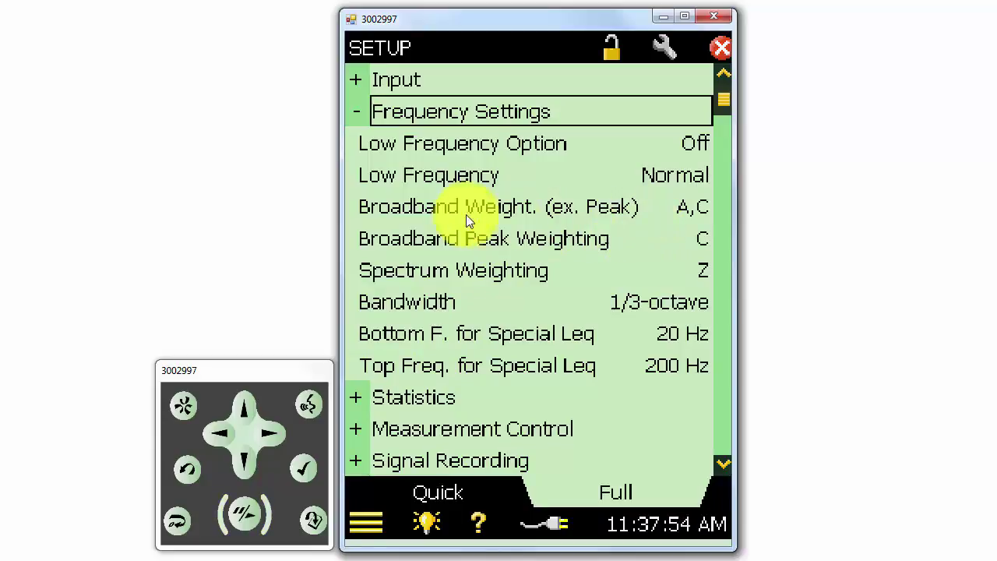
left_click(694, 211)
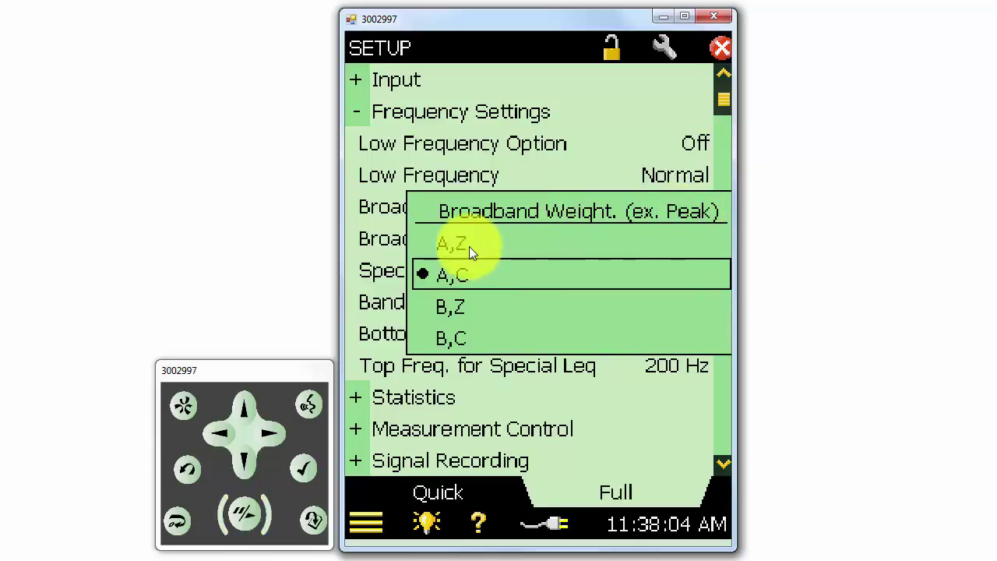
left_click(482, 248)
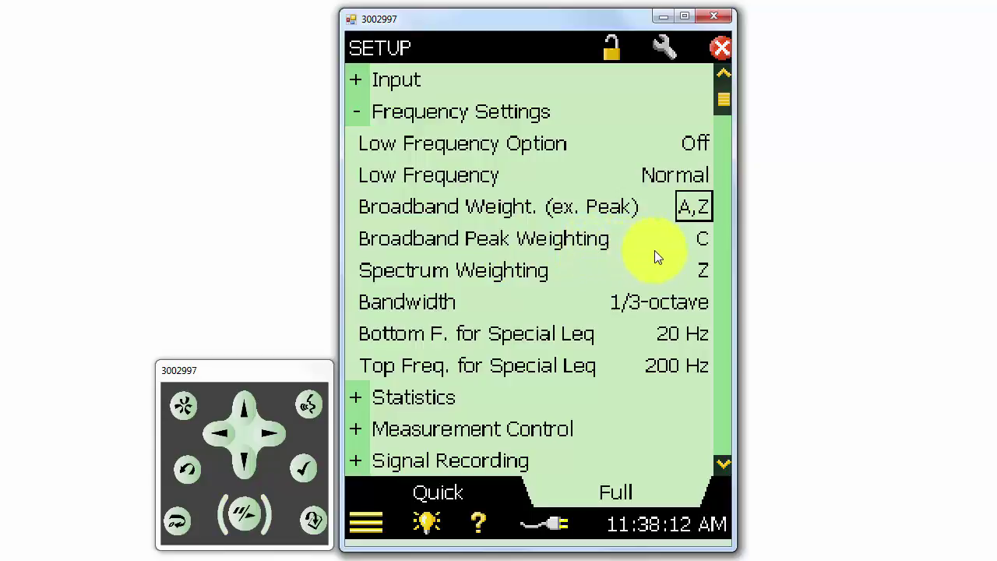
left_click(701, 240)
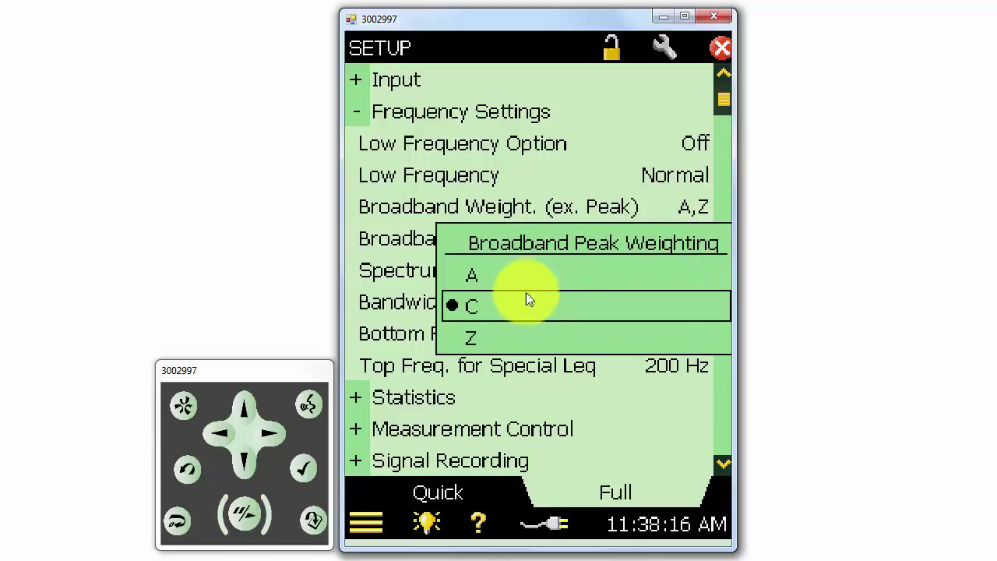
left_click(507, 336)
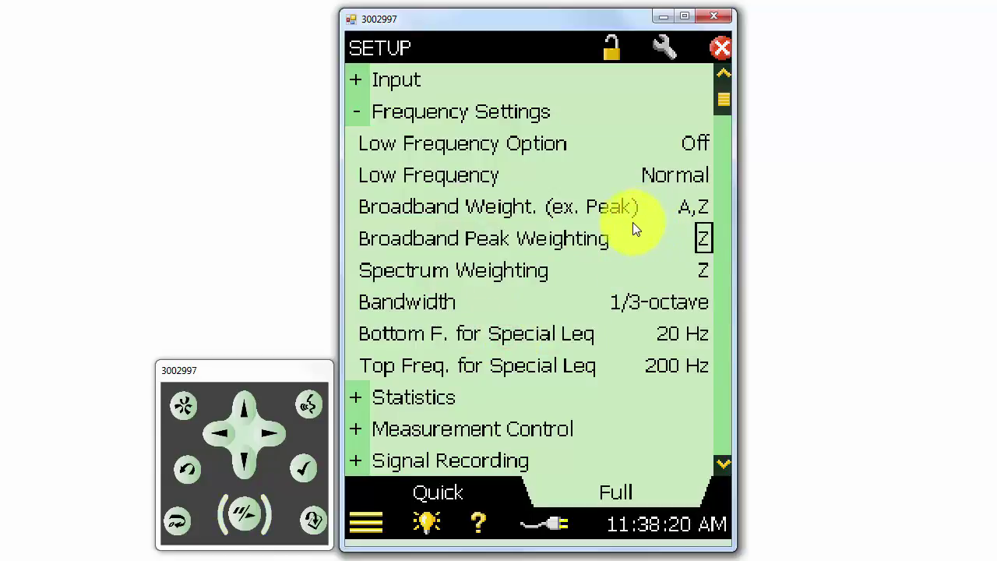
- Close Setup, switch the XL View readout from LAeq to LZeq, then return to Broadband
left_click(718, 50)
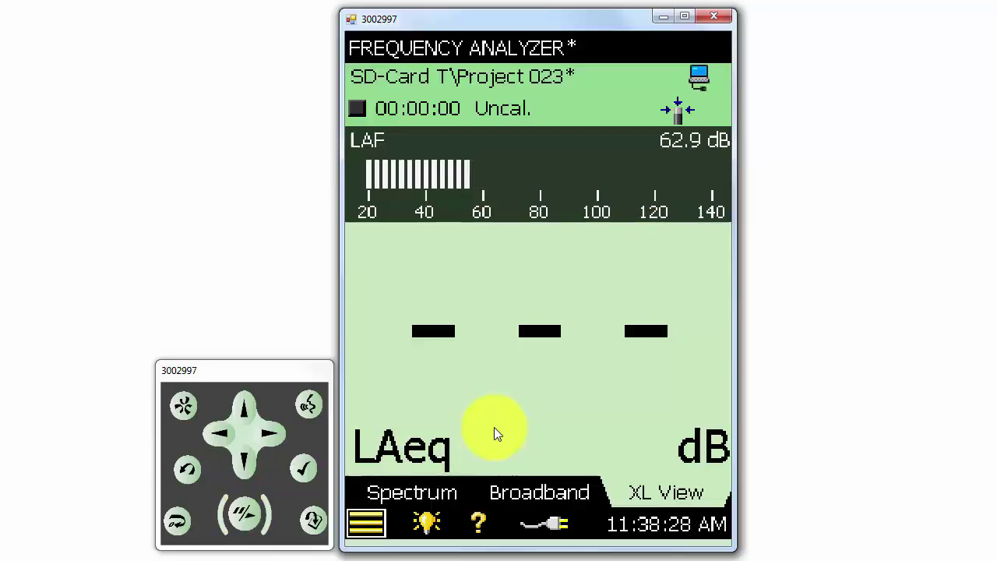
left_click(454, 448)
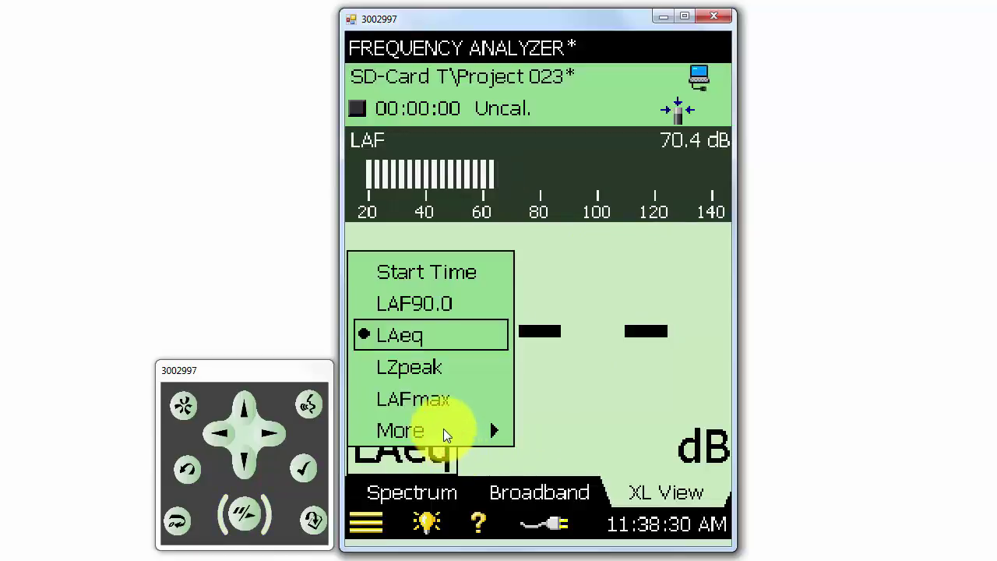
left_click(444, 430)
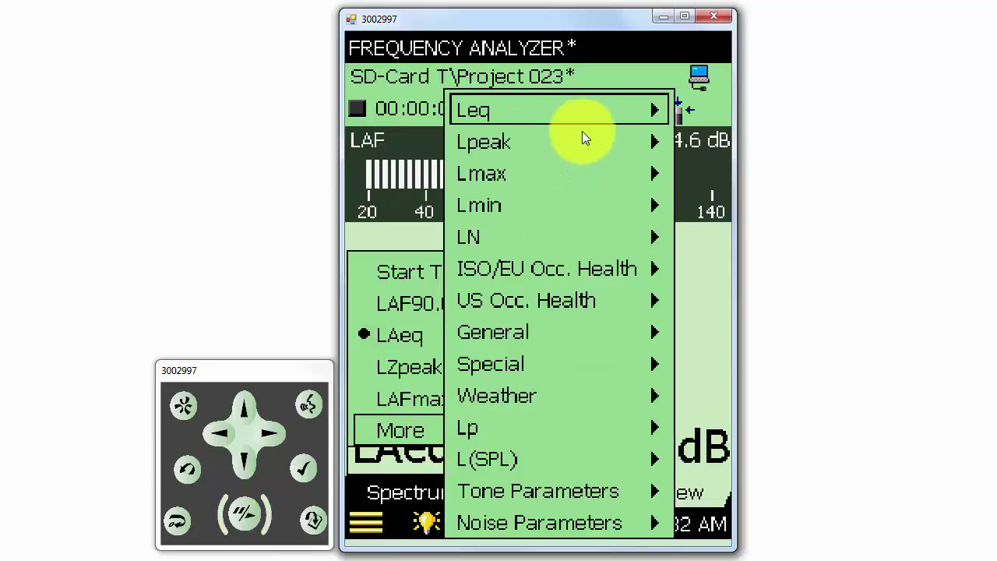
left_click(571, 101)
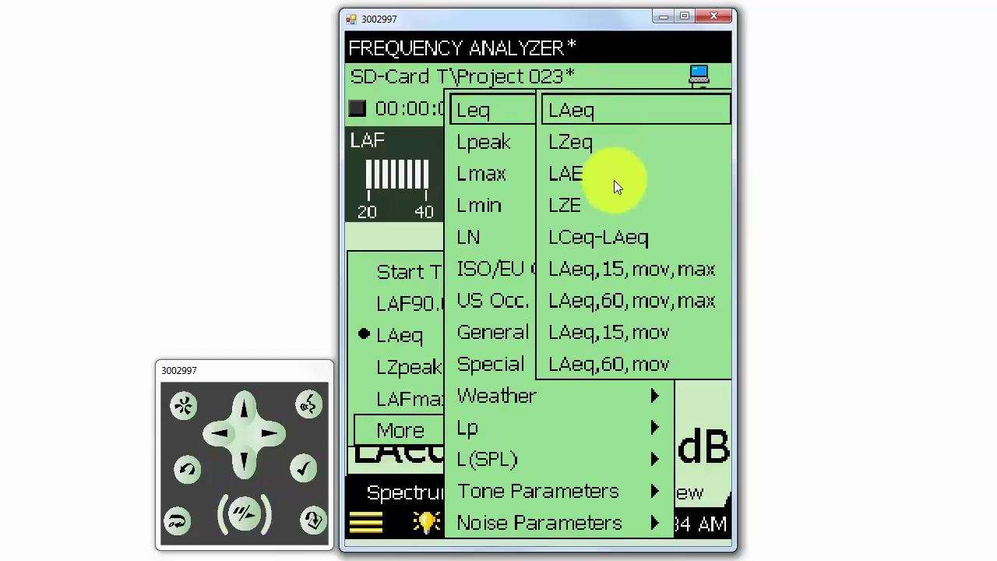
left_click(609, 146)
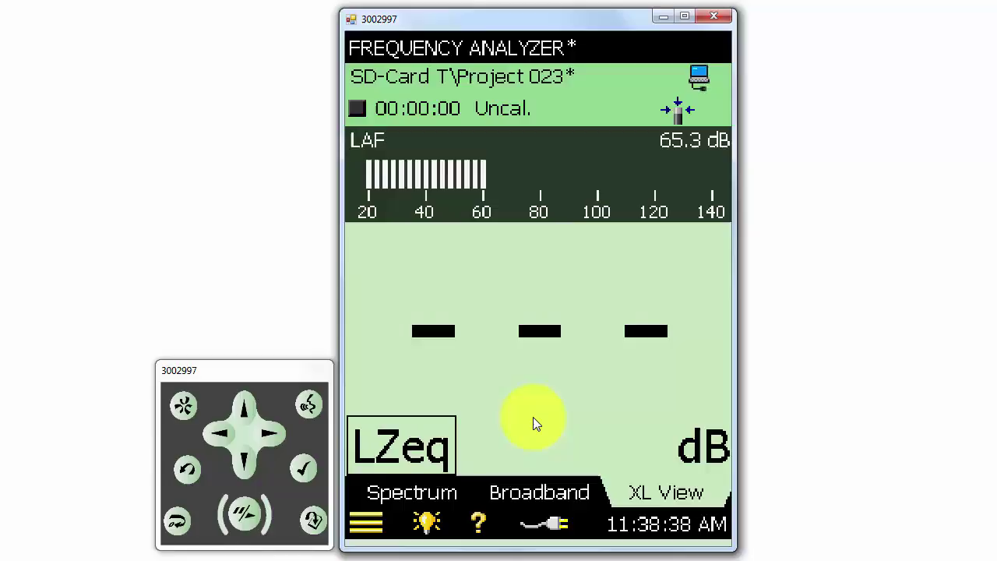
left_click(534, 491)
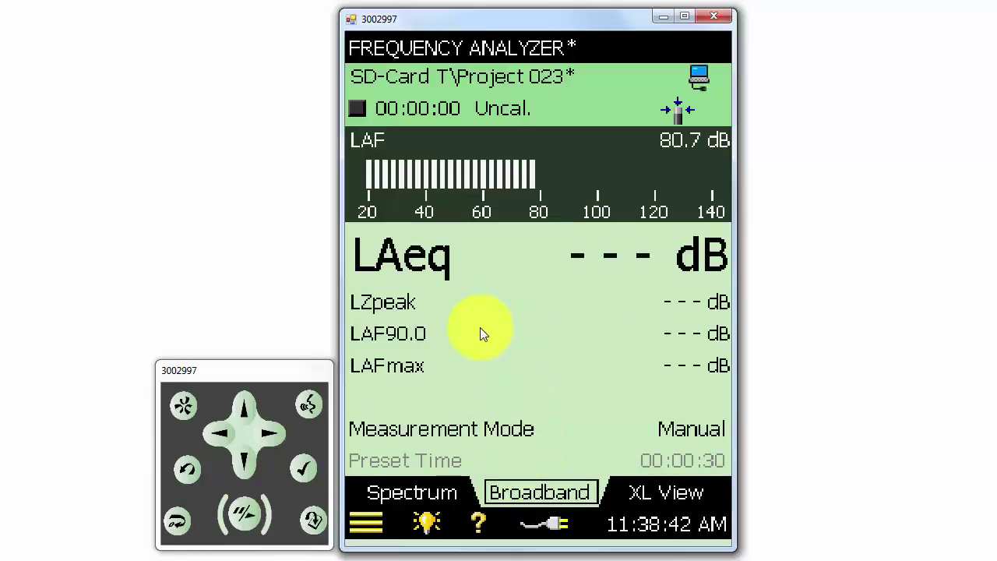
- Make LZeq the main broadband parameter and replace the LAF90.0 line with LZFmax
left_click(411, 268)
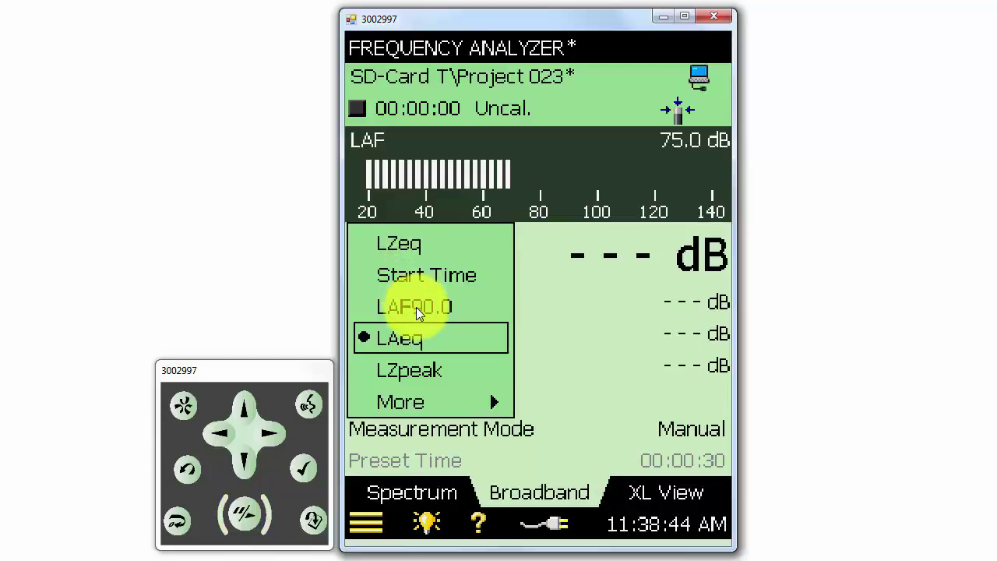
left_click(415, 246)
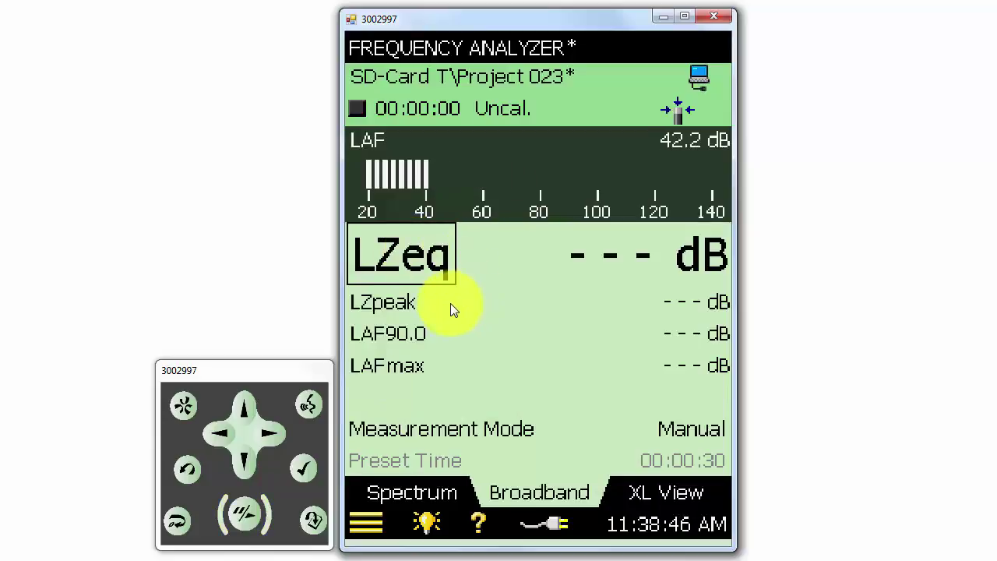
left_click(409, 336)
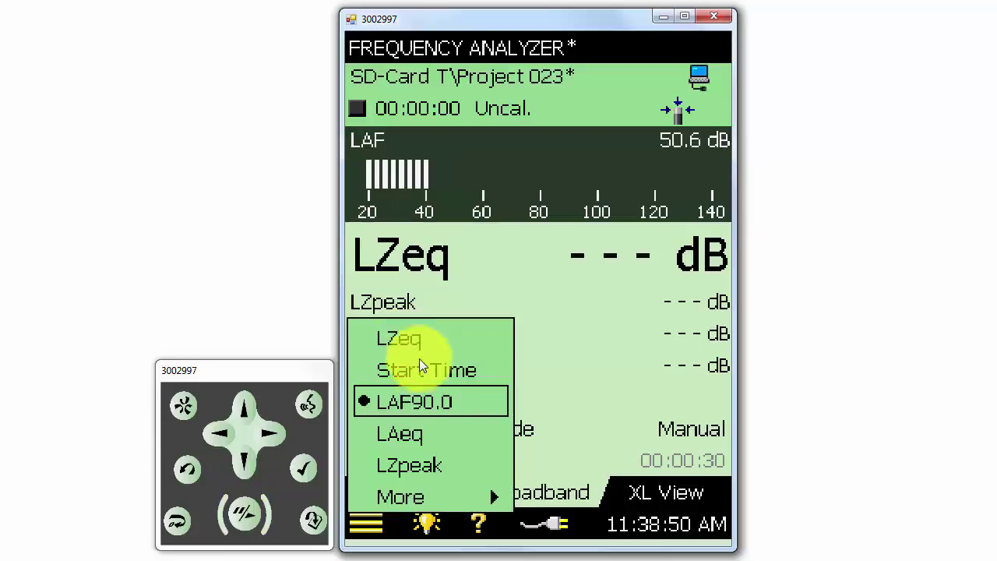
left_click(433, 497)
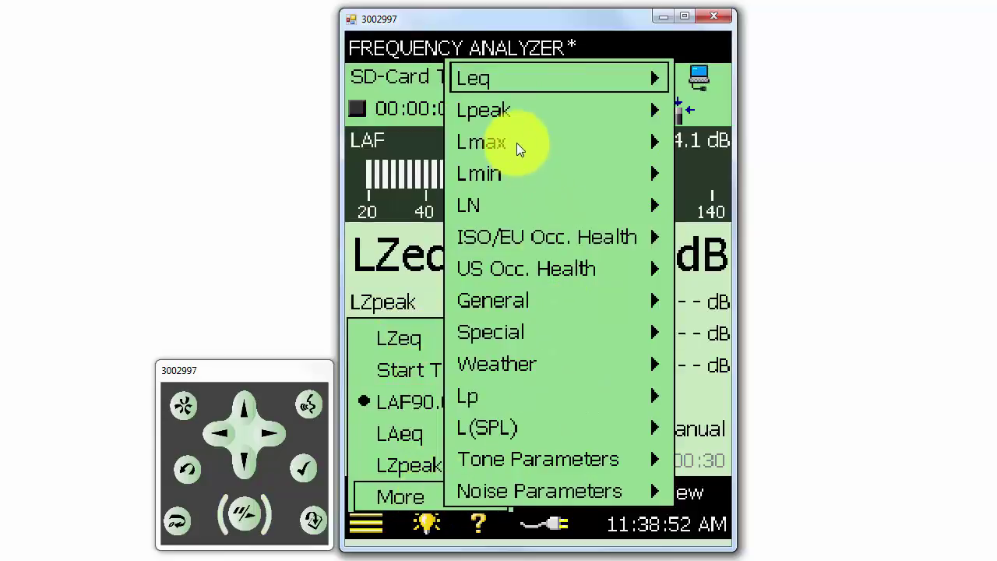
left_click(516, 143)
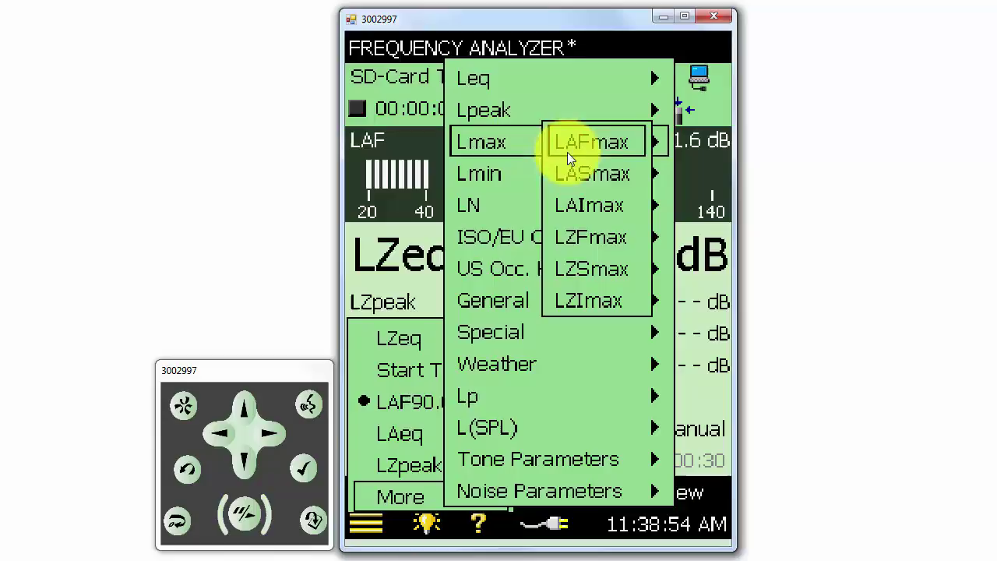
left_click(612, 238)
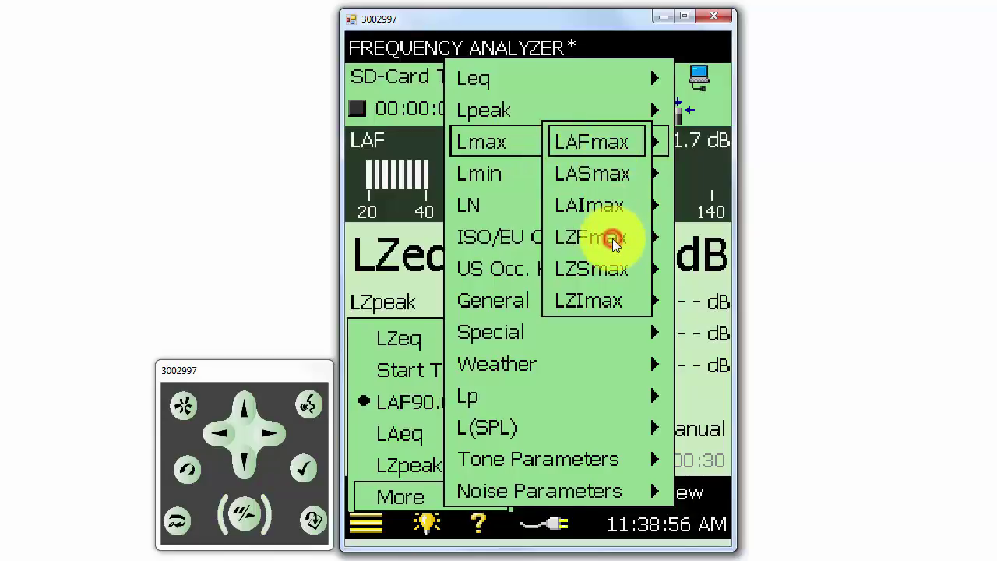
- Set the next broadband readout row to LZFmin
left_click(409, 369)
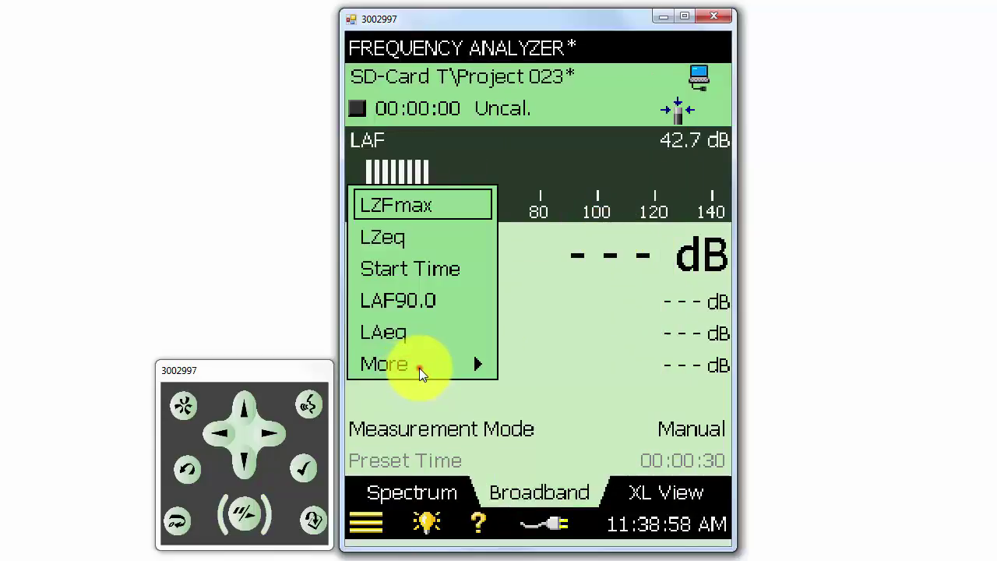
left_click(419, 367)
left_click(496, 204)
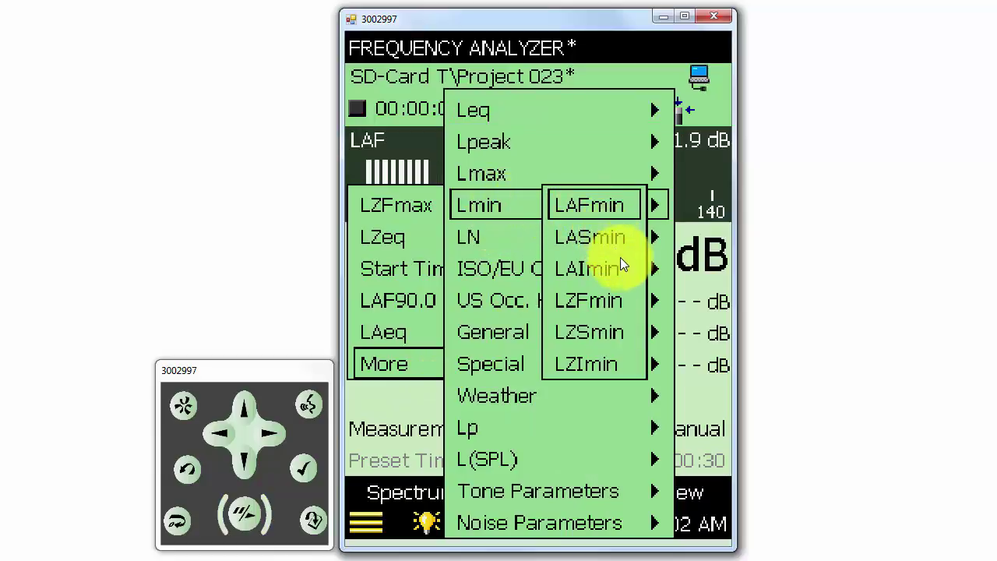
left_click(613, 300)
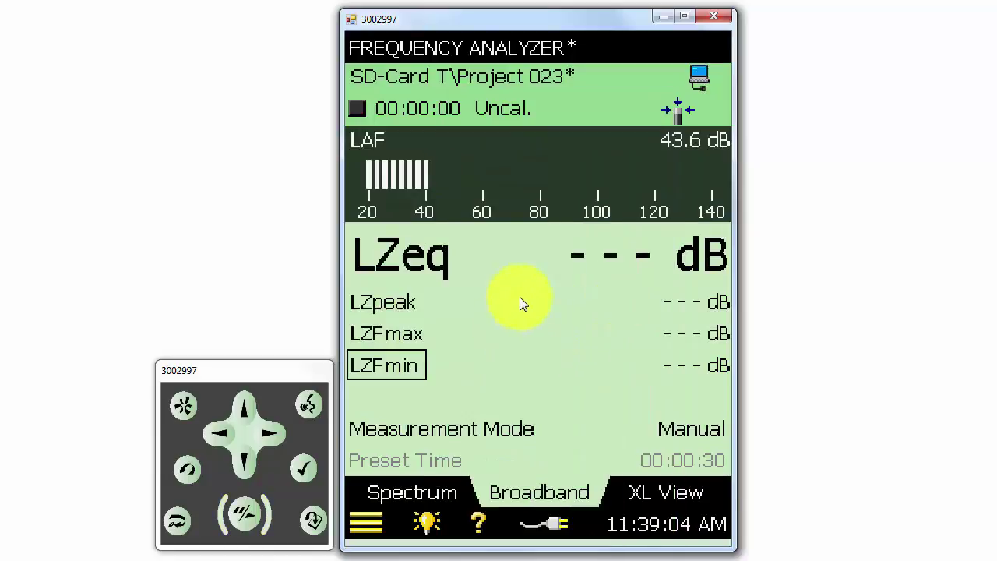
- On the Spectrum page, replace the LAeq row with LZeq, then go back to Broadband
left_click(448, 496)
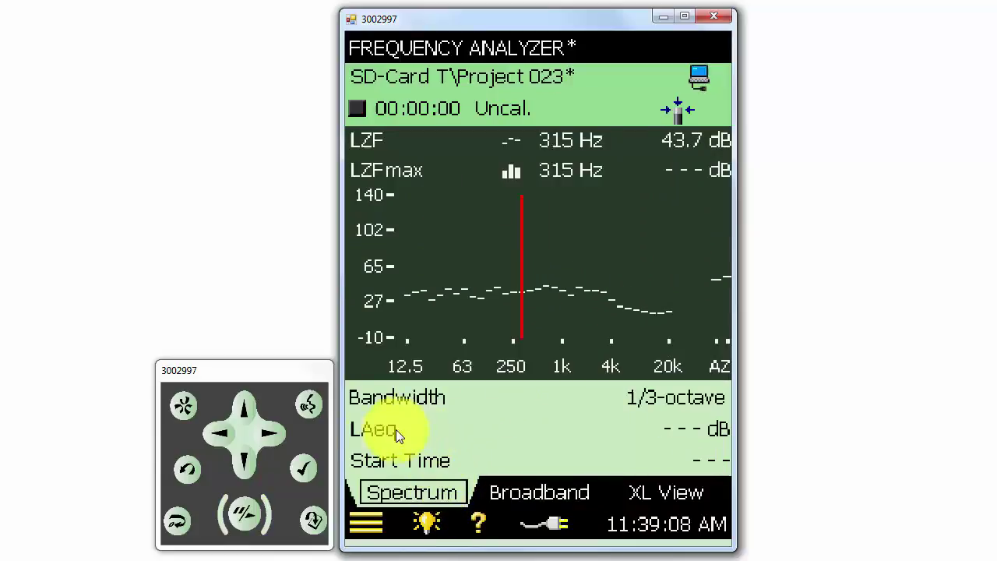
left_click(389, 438)
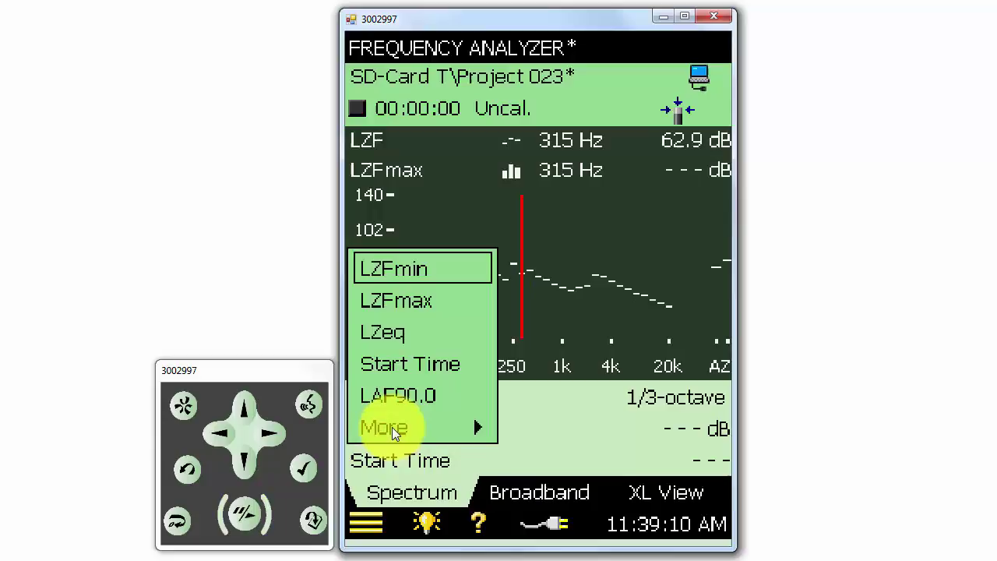
left_click(400, 334)
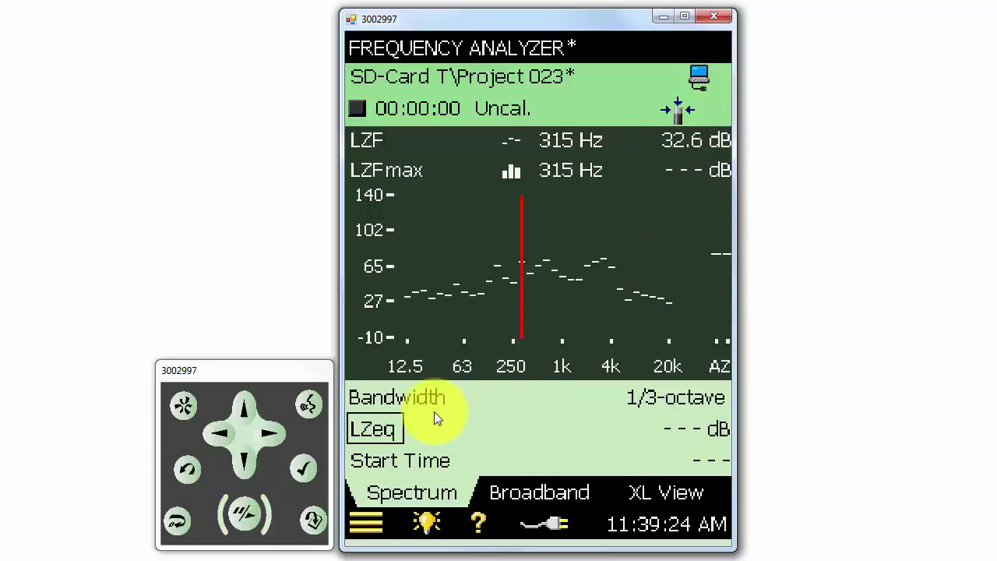
left_click(534, 492)
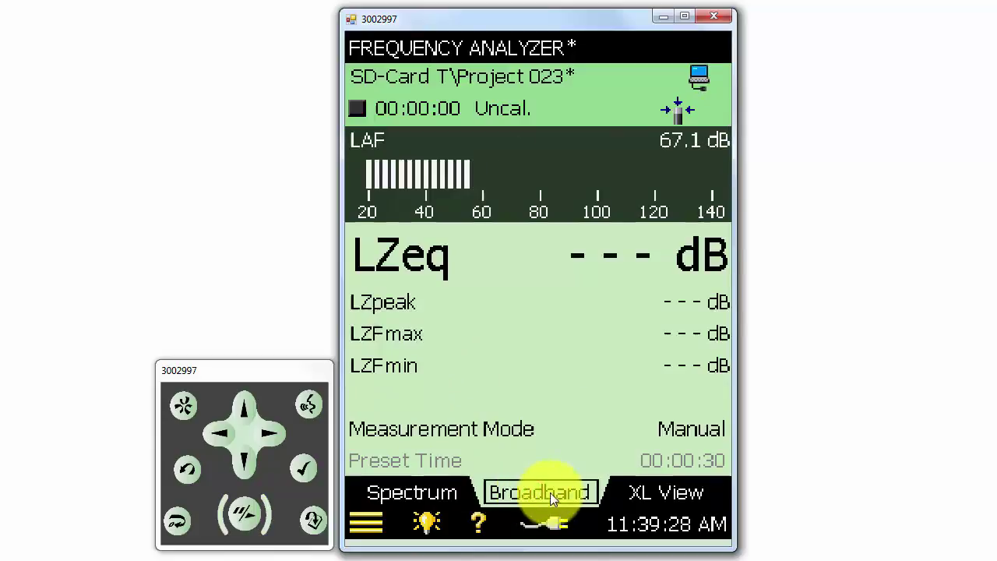
- Glance at the XL View, then go back to the 1/3-octave Spectrum page
left_click(649, 488)
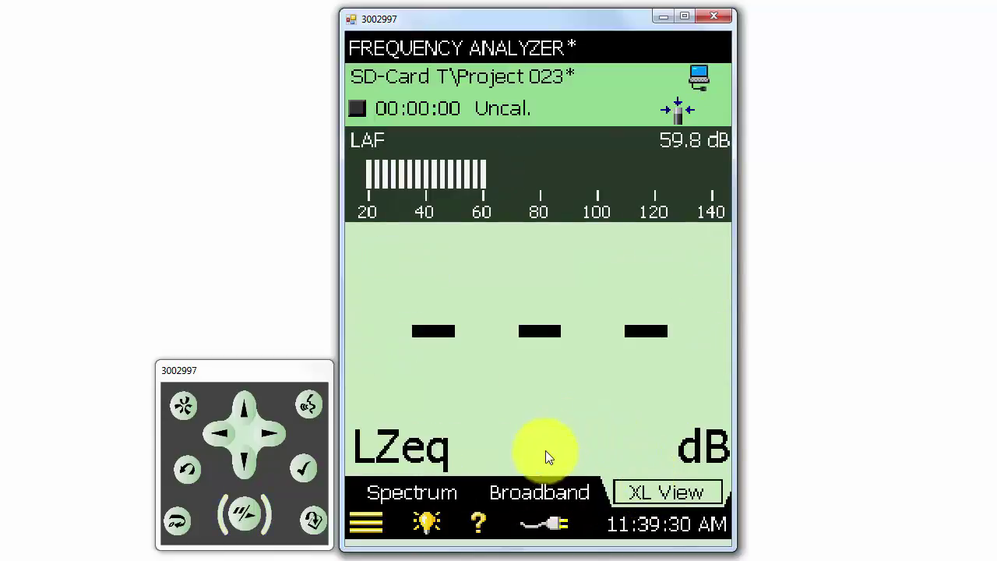
left_click(450, 494)
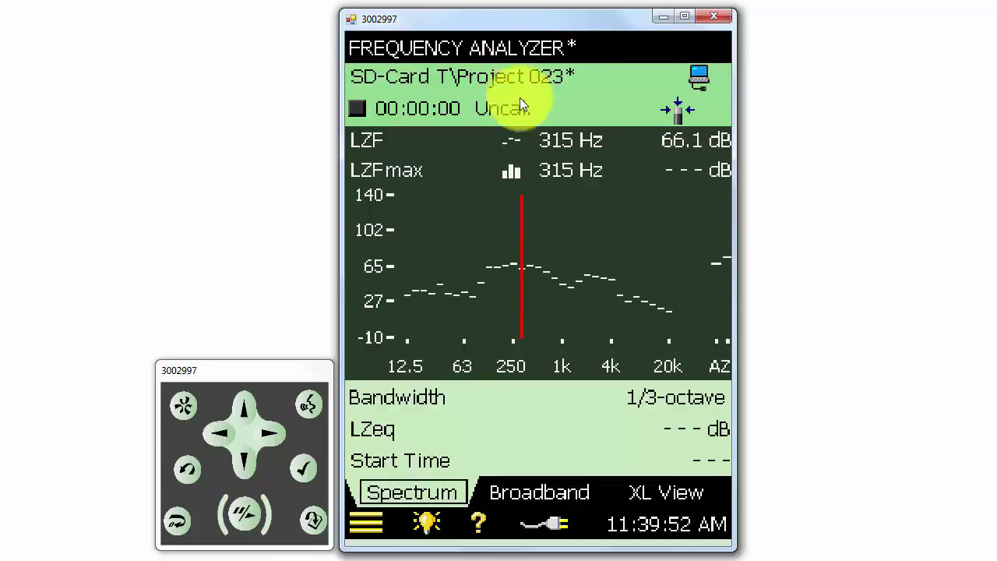
- Start Save As in the Template Explorer and delete the numbering from the suggested name
left_click(367, 525)
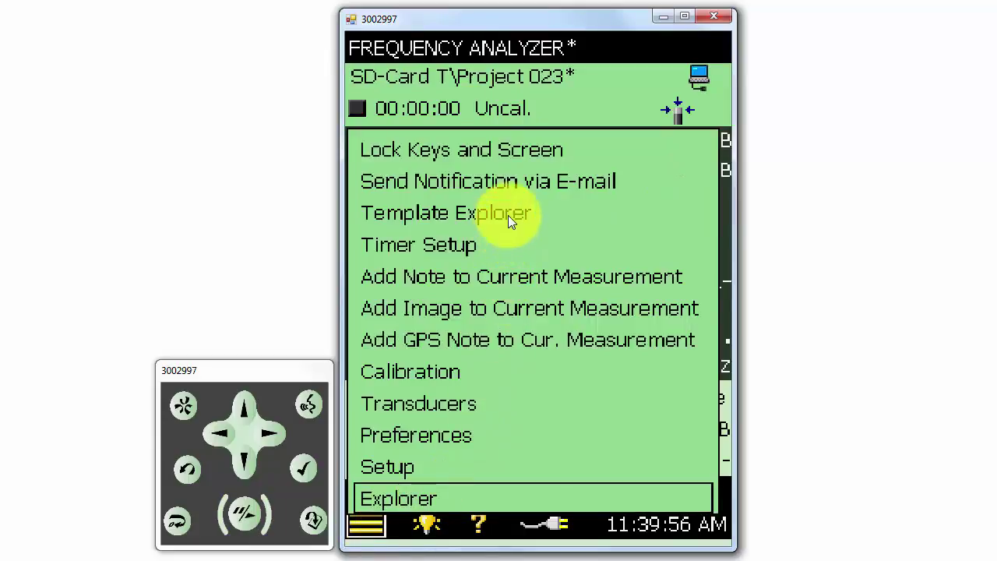
left_click(508, 215)
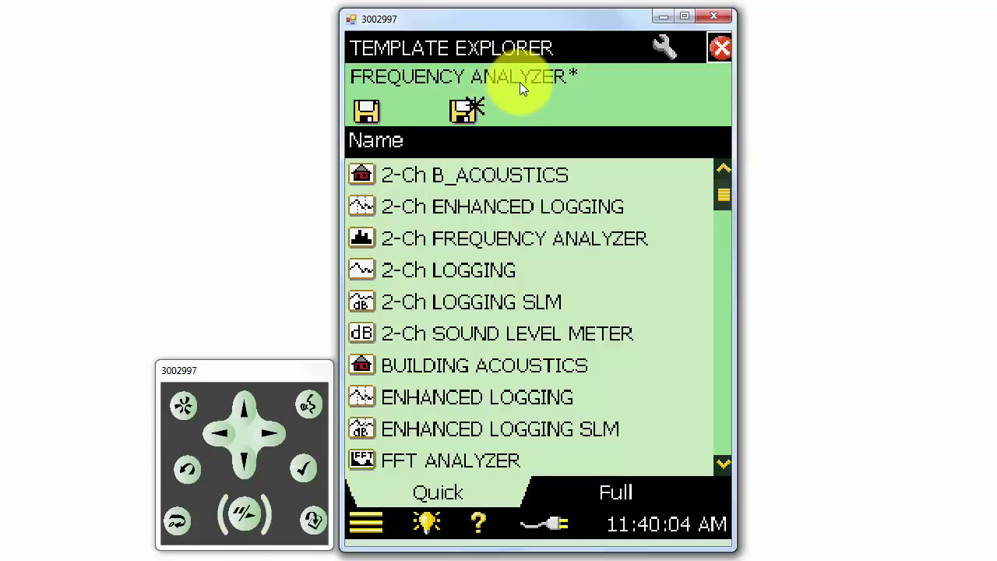
left_click(463, 110)
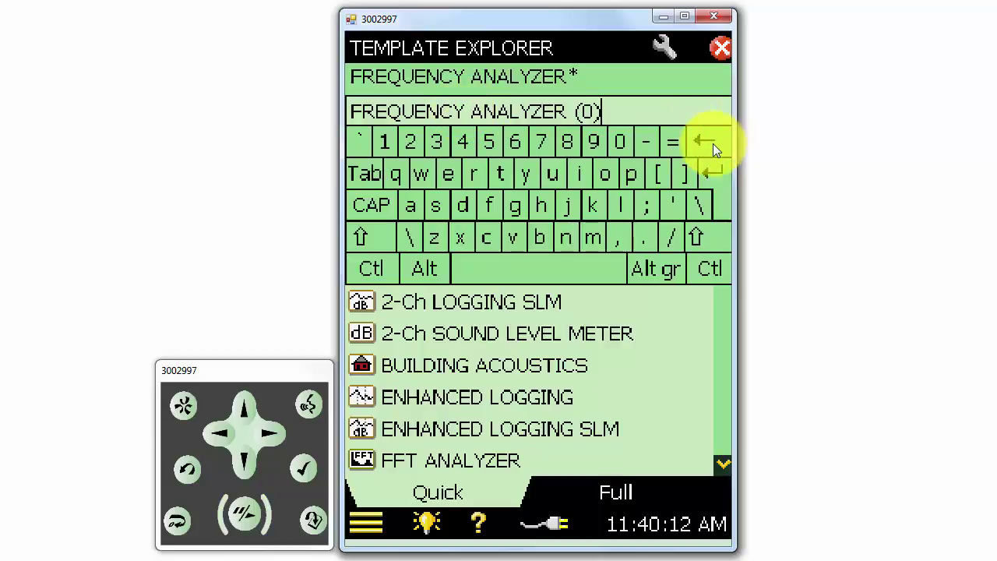
left_click(712, 144)
left_click(713, 142)
left_click(713, 143)
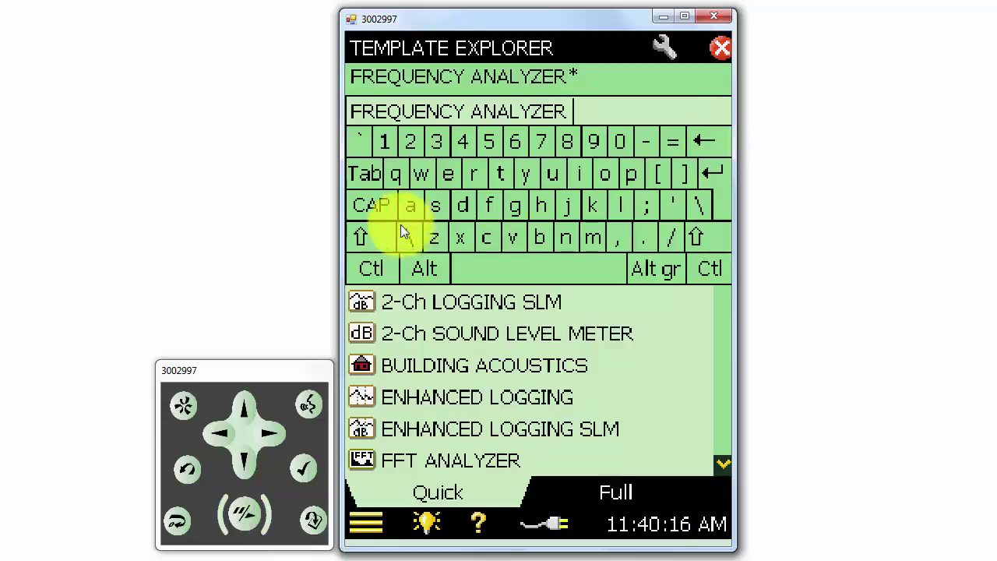
- Complete the name as 'FREQUENCY ANALYZER Zeq diff' and save the template
left_click(381, 230)
left_click(434, 237)
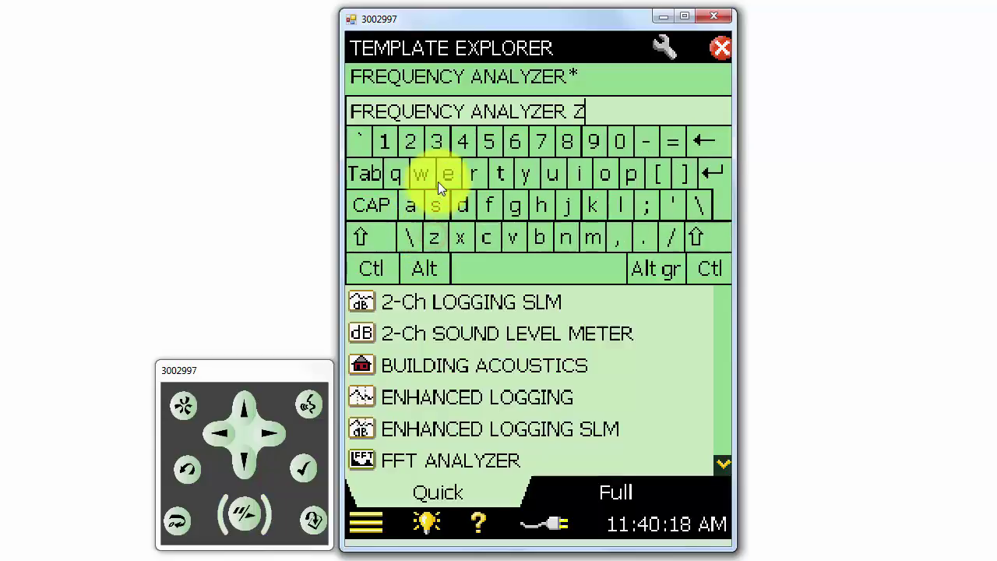
left_click(447, 173)
left_click(396, 173)
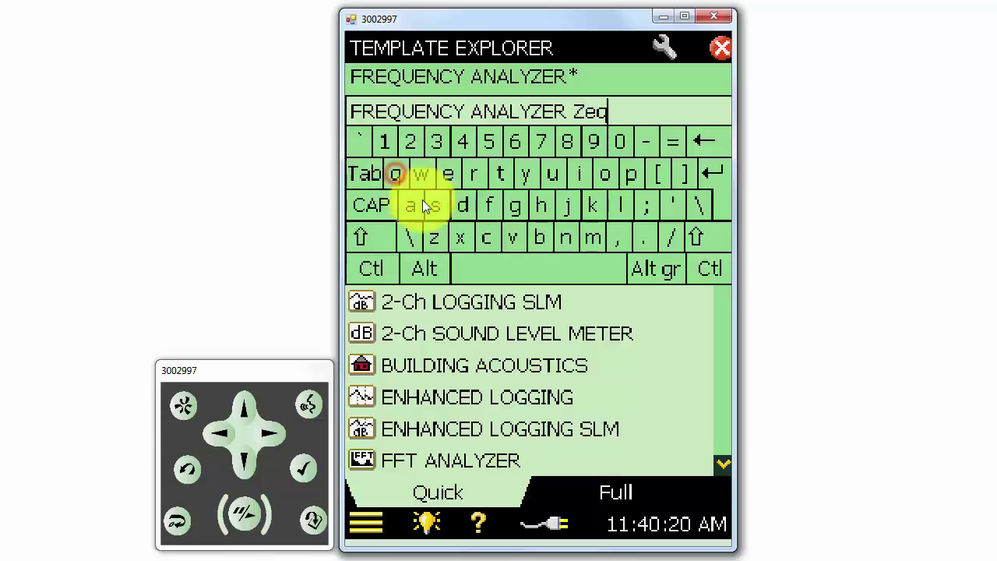
left_click(511, 270)
left_click(463, 205)
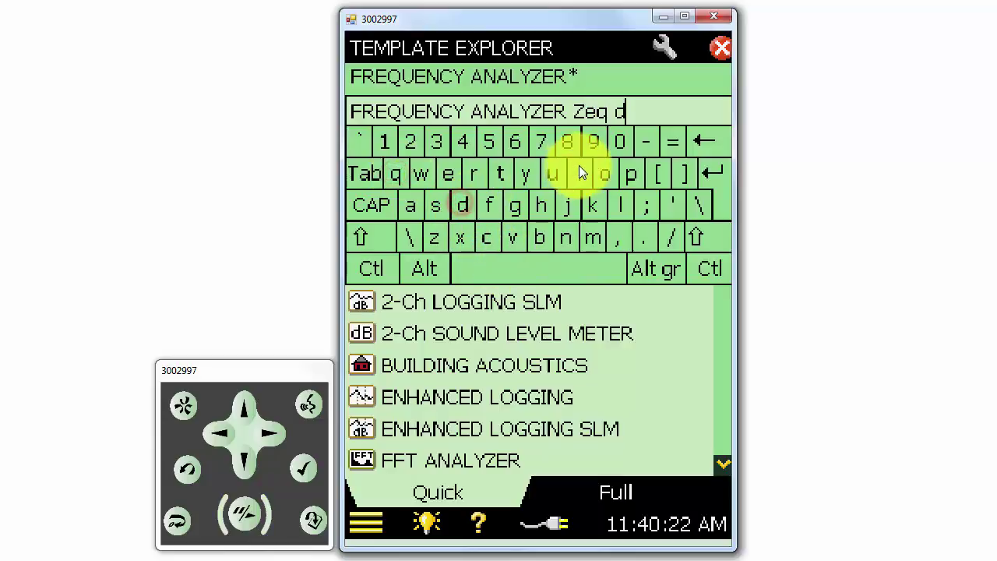
left_click(579, 170)
left_click(485, 209)
left_click(485, 207)
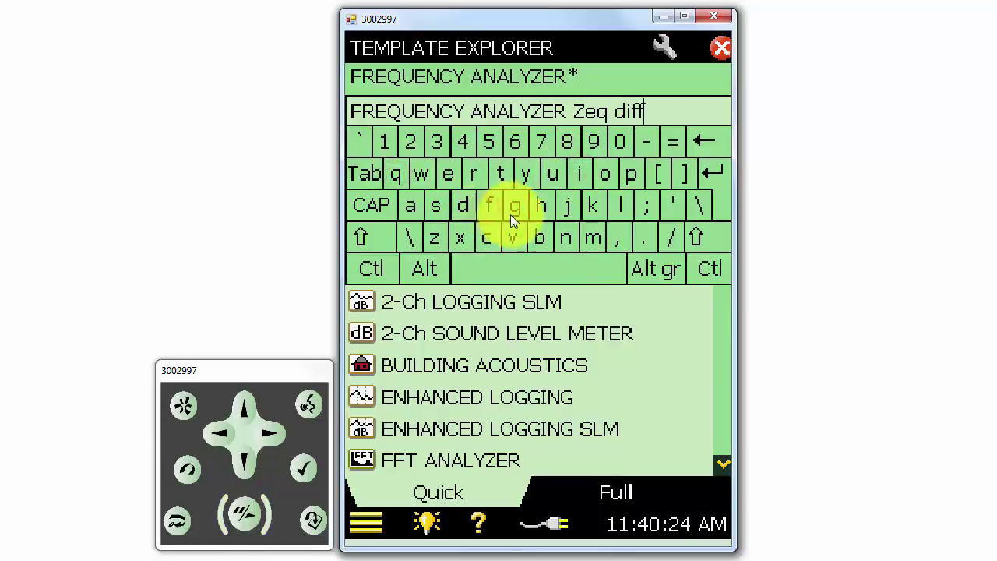
left_click(719, 184)
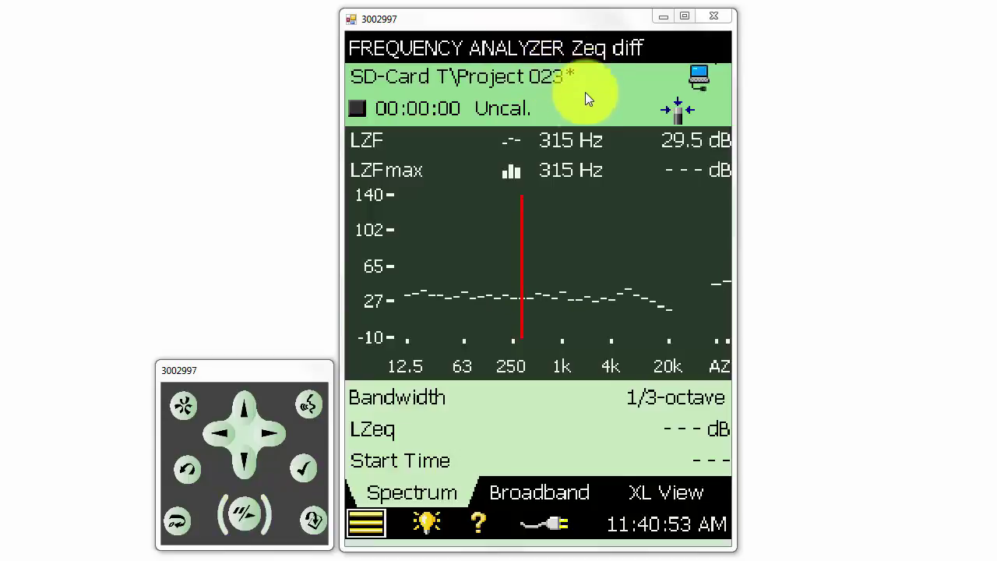
- Reopen the Template Explorer to confirm 'FREQUENCY ANALYZER Zeq diff' is listed, then close it
left_click(366, 524)
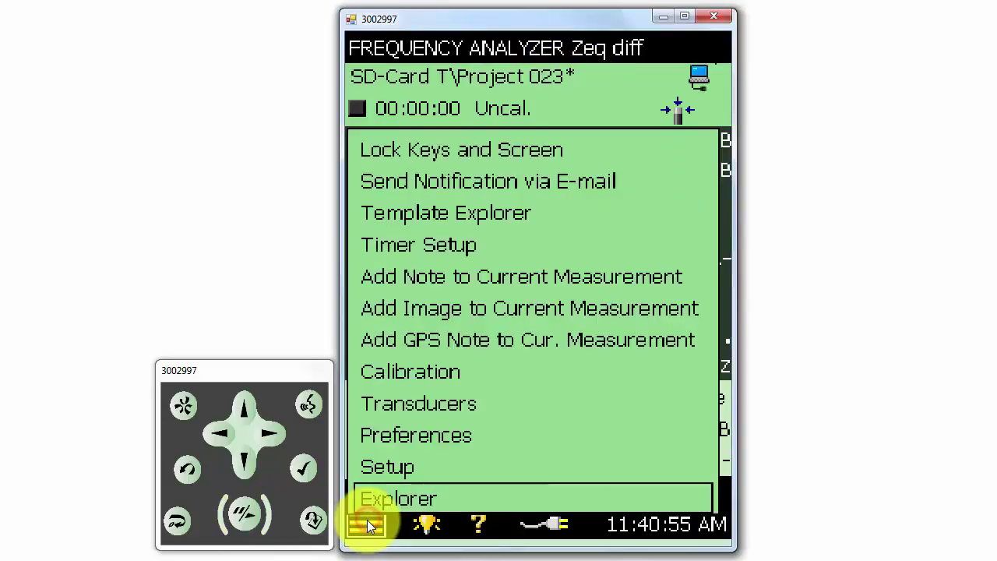
left_click(478, 211)
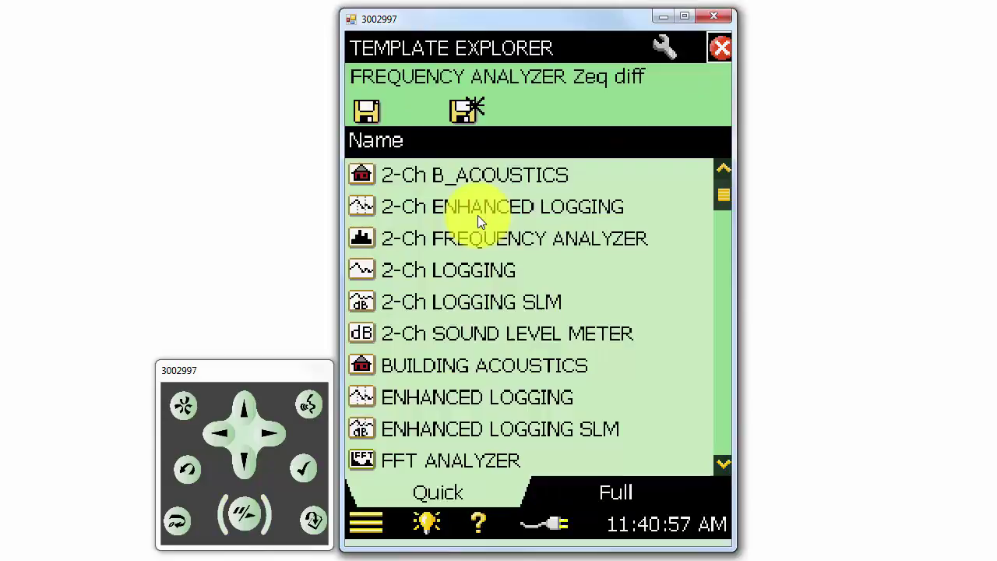
left_click(719, 465)
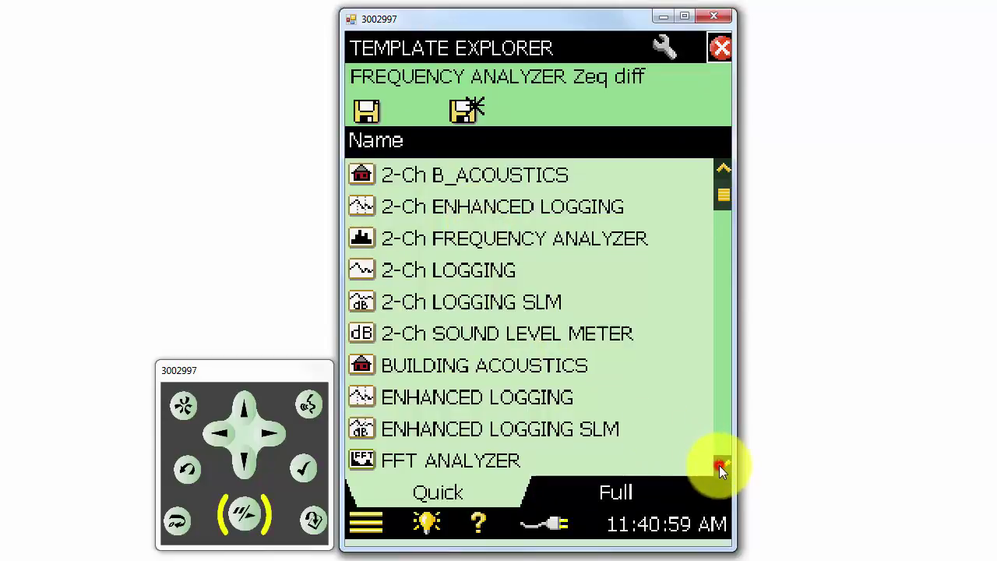
left_click(724, 465)
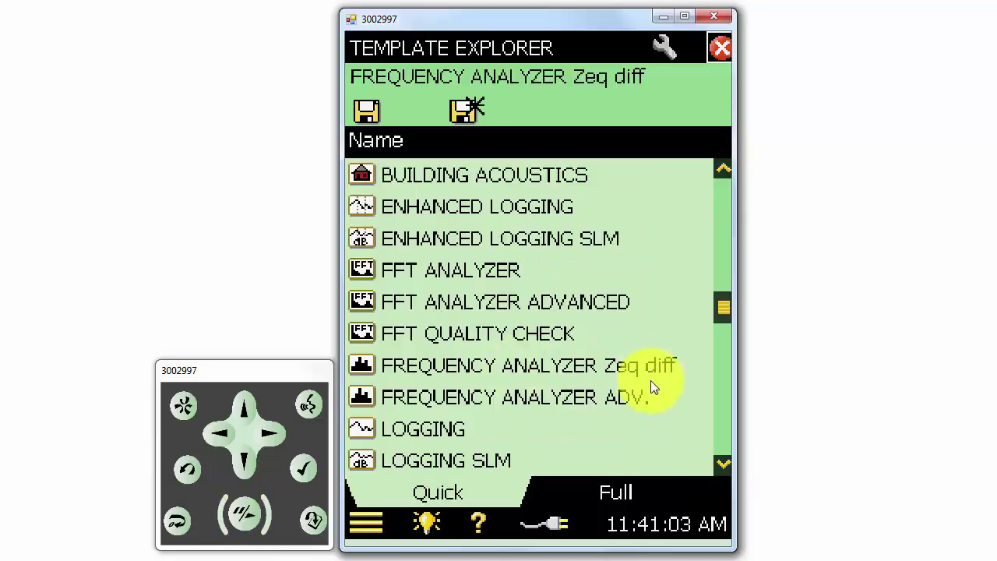
left_click(718, 53)
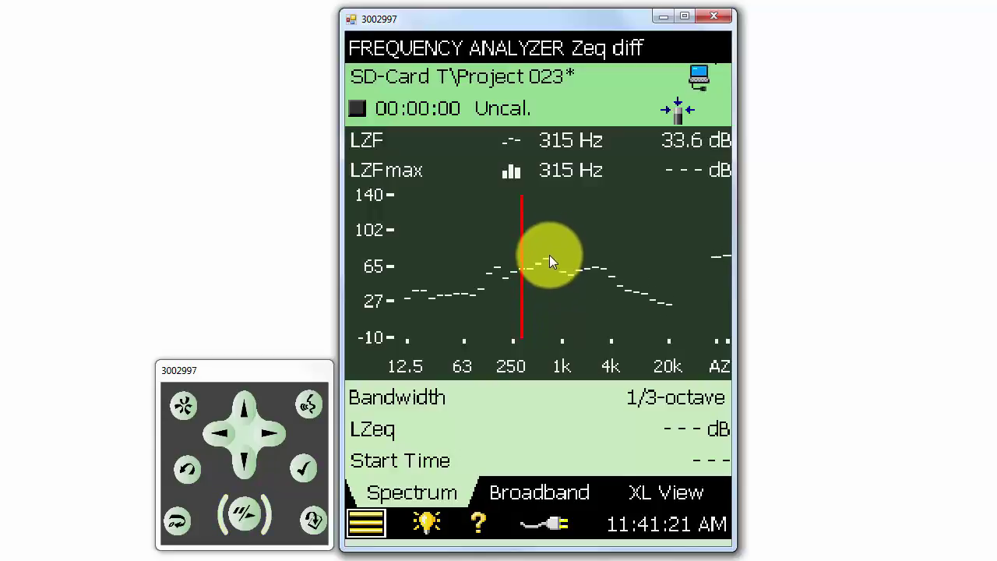
- Run a 13-second spectrum measurement, pause it, and store it as Project 023
left_click(249, 519)
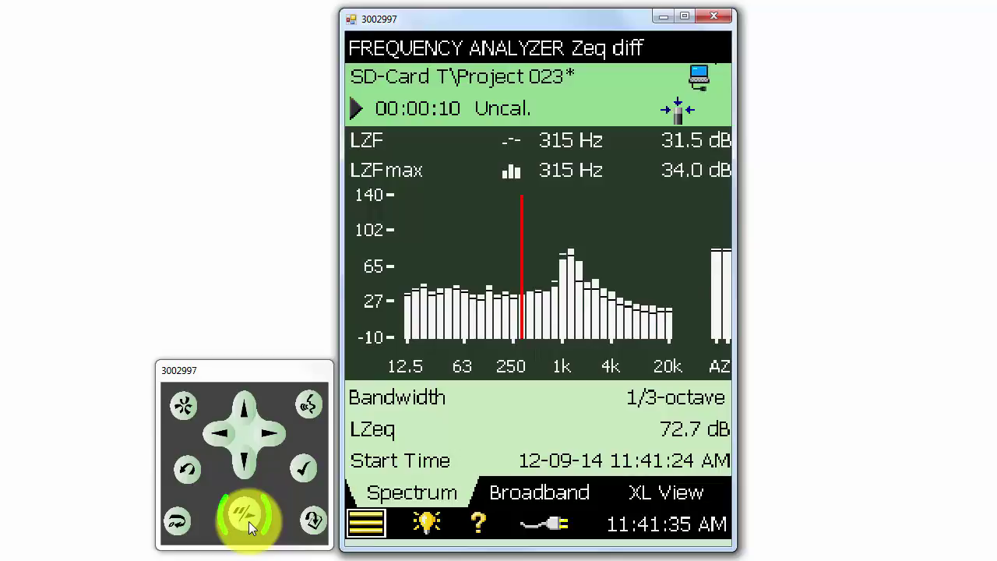
left_click(248, 521)
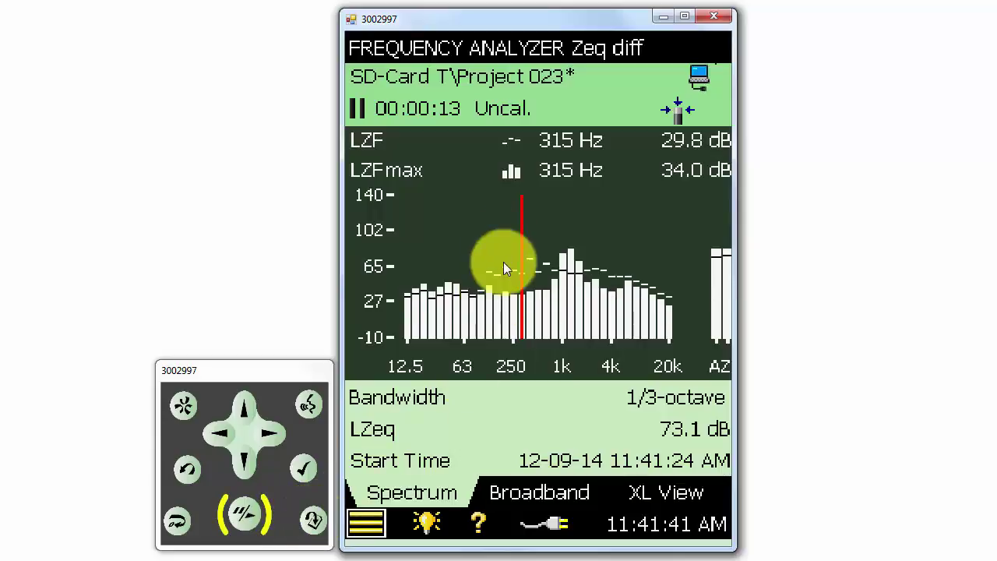
left_click(314, 522)
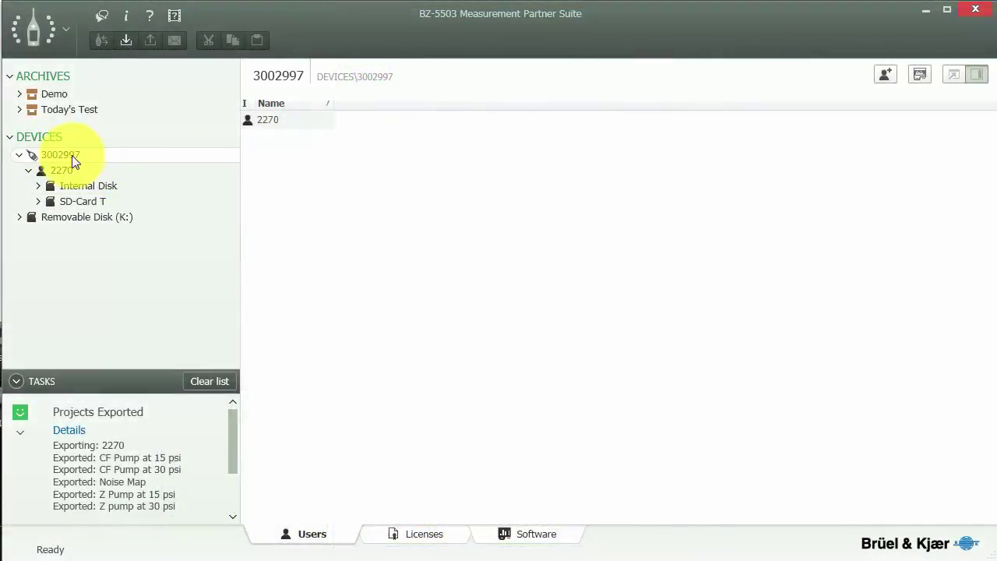
- Copy Project 023 from SD-Card T into the Today's Test archive using To Archive
left_click(39, 201)
scroll(214, 257, "down", 5)
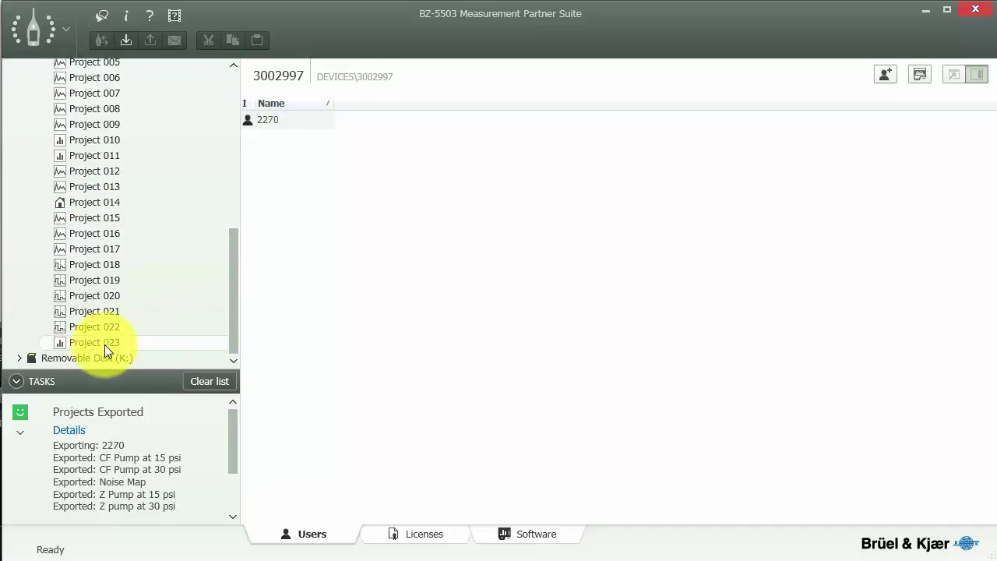
left_click(127, 343)
right_click(127, 344)
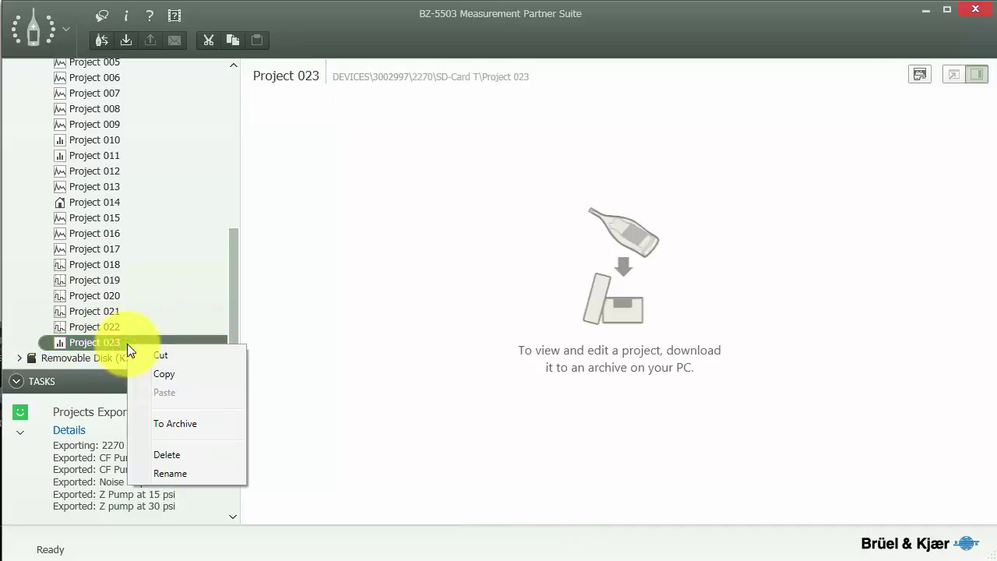
left_click(190, 424)
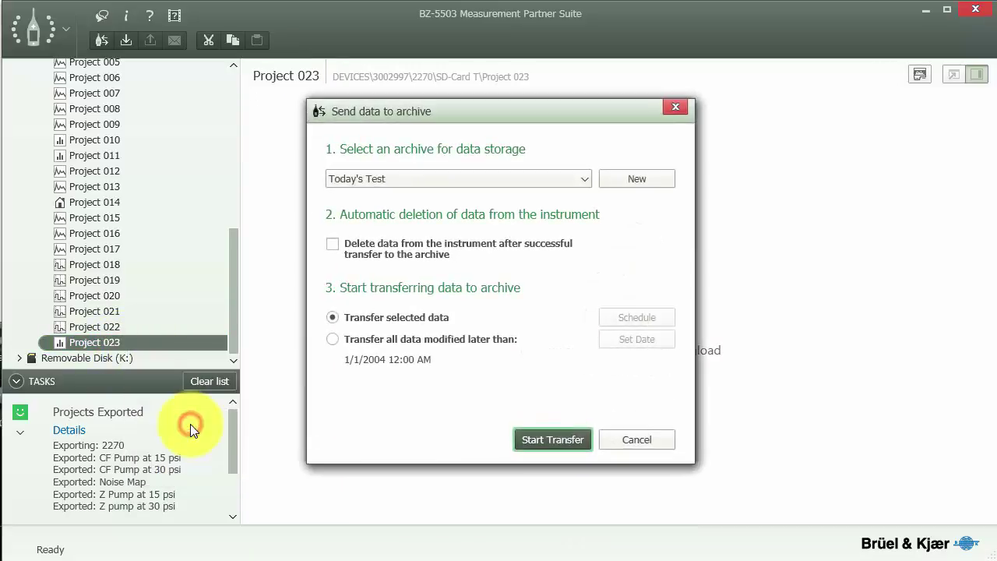
left_click(564, 440)
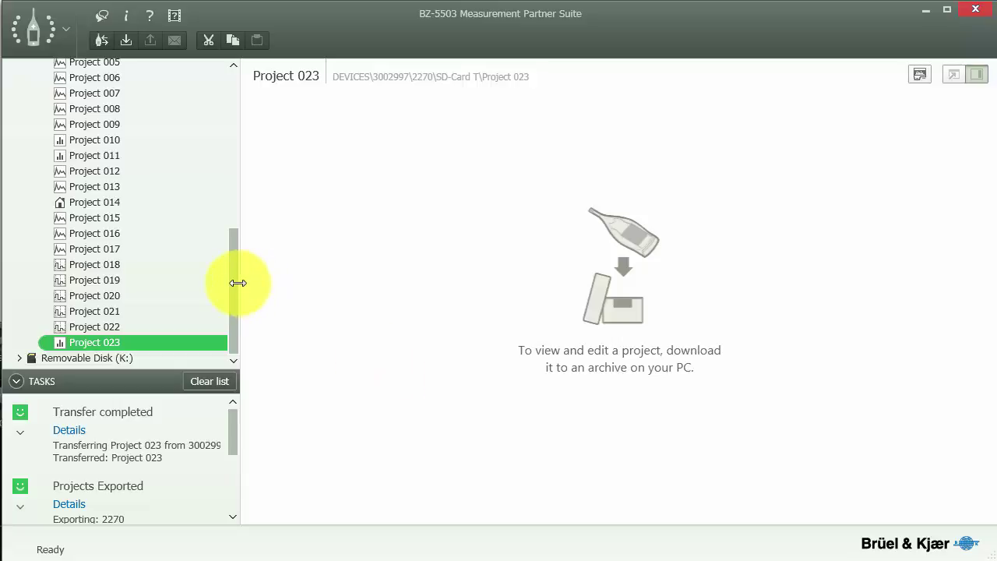
left_click_drag(230, 283, 231, 86)
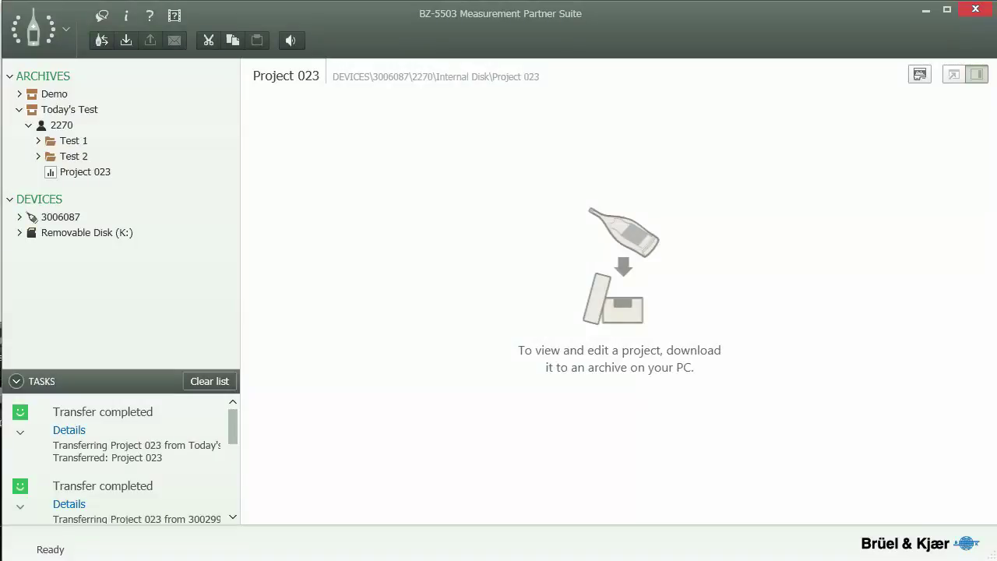
- Send the archived Project 023 to instrument 3006087's Internal Disk
left_click(124, 174)
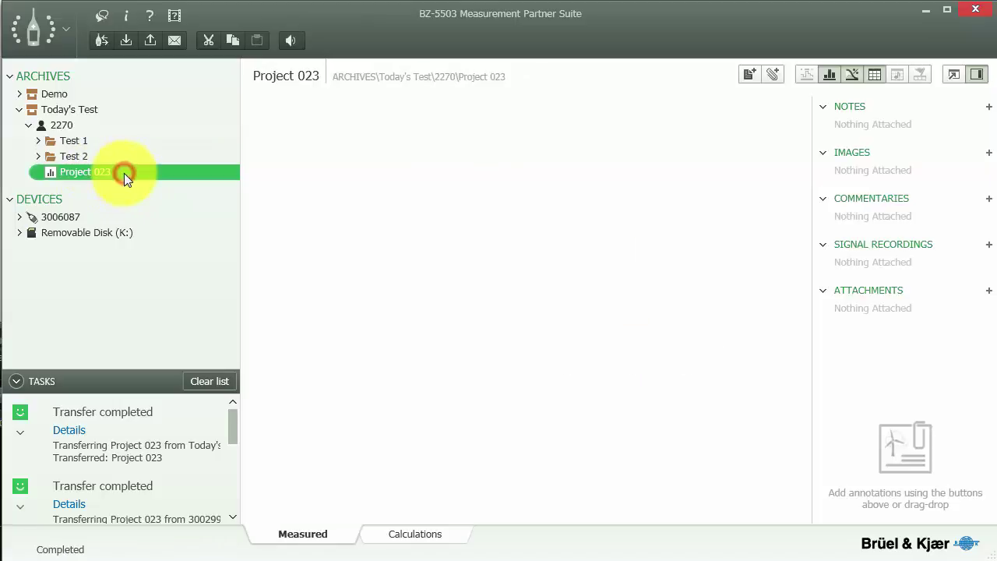
right_click(124, 173)
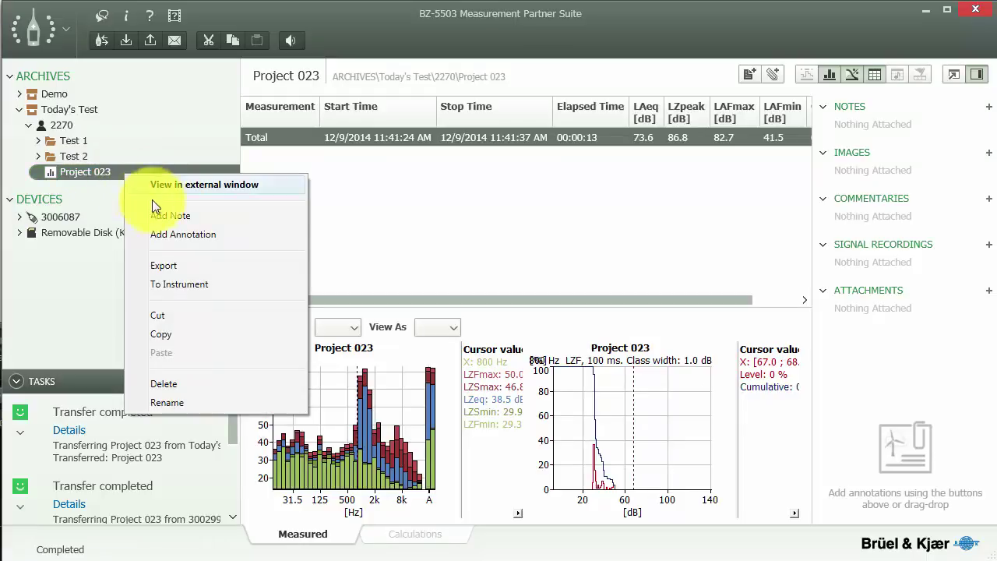
left_click(188, 284)
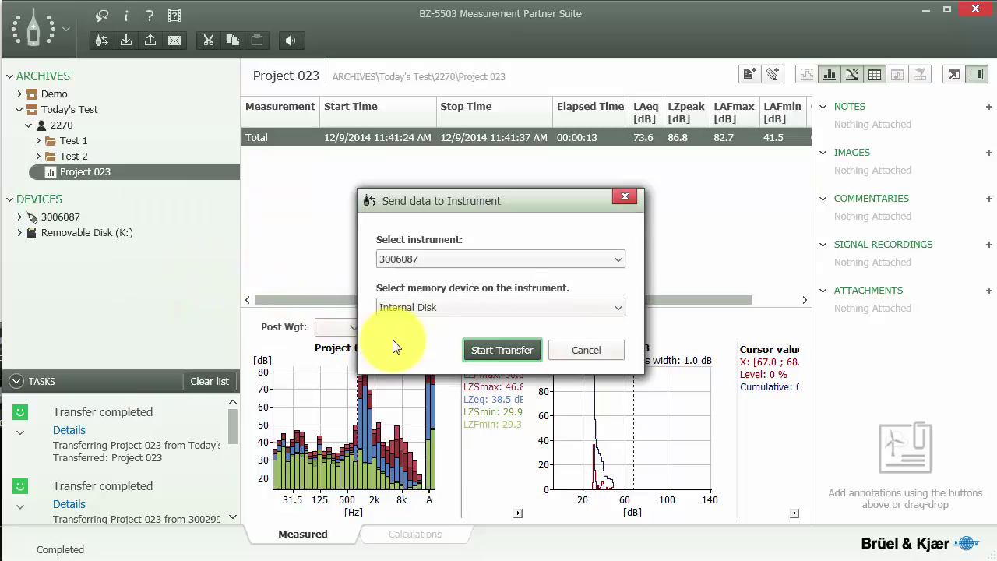
left_click(503, 354)
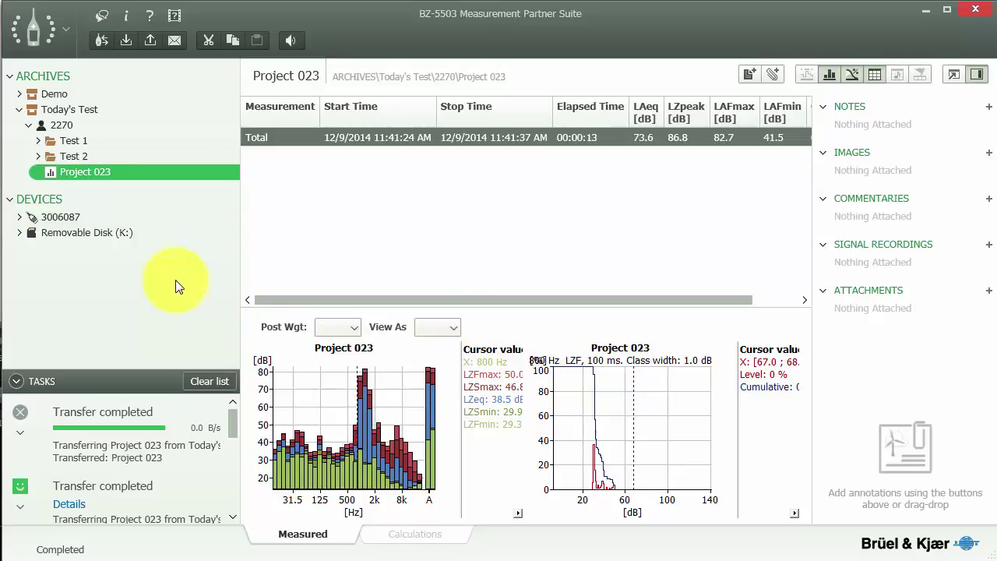
- Expand the second meter's device tree to list the projects on its Internal Disk
left_click(20, 216)
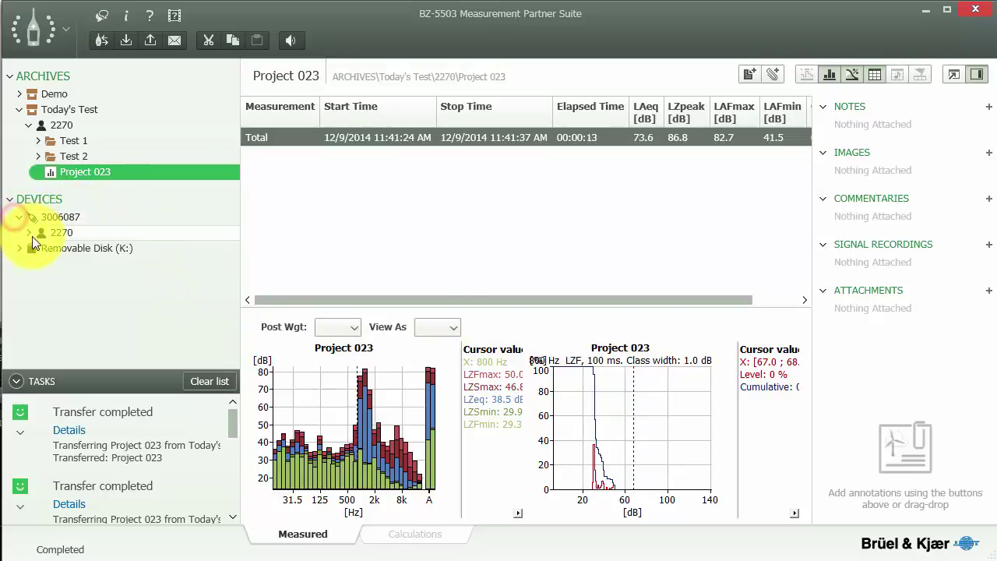
left_click(30, 233)
left_click(36, 247)
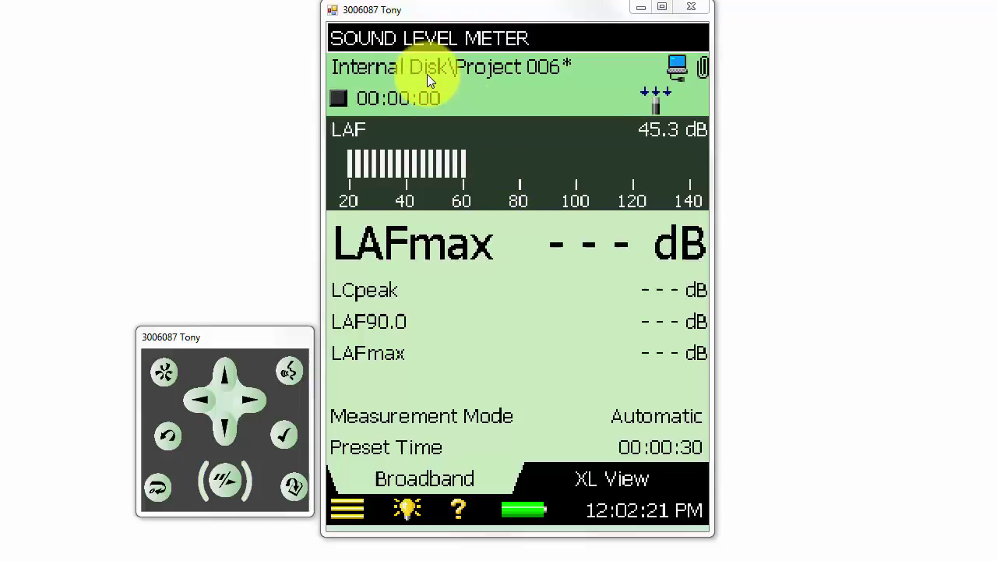
- Open Project 023 from the meter's Explorer to load its FREQUENCY ANALYZER Zeq diff spectrum
left_click(474, 72)
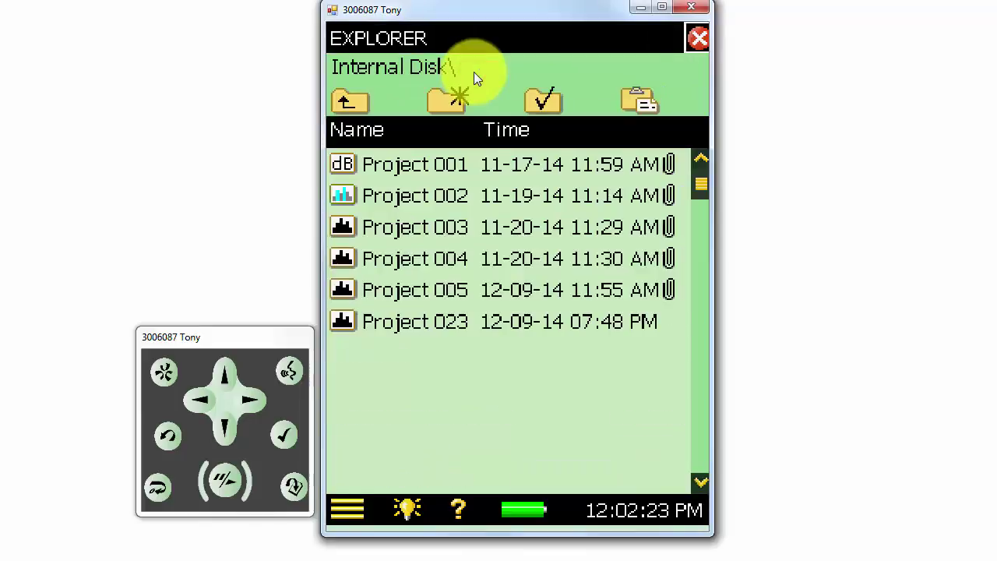
right_click(410, 327)
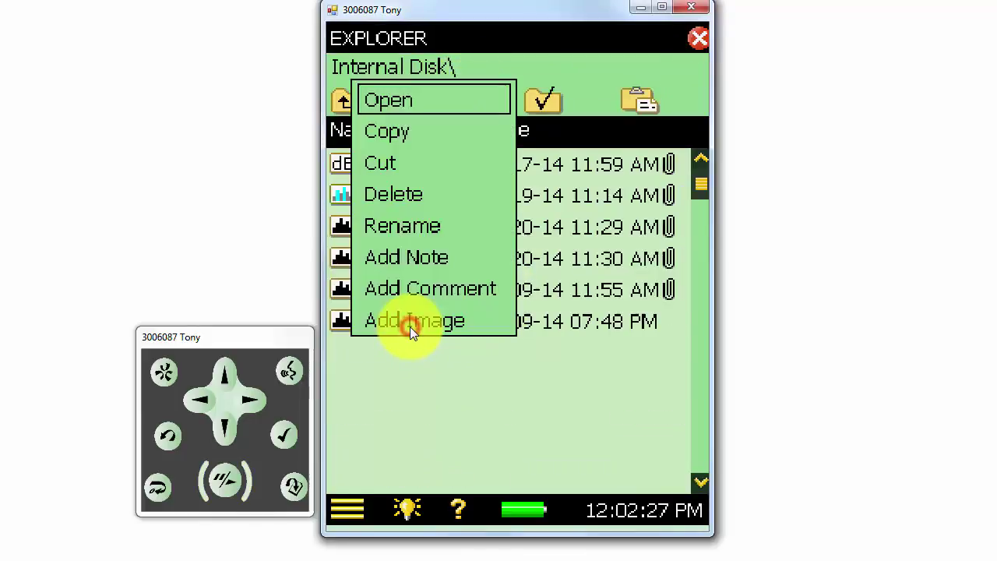
left_click(435, 103)
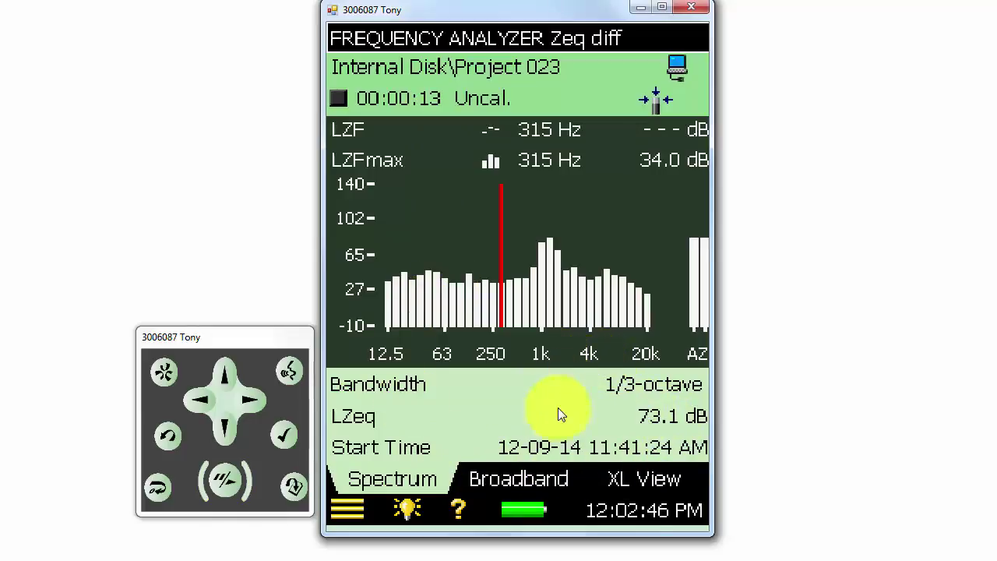
left_click(538, 477)
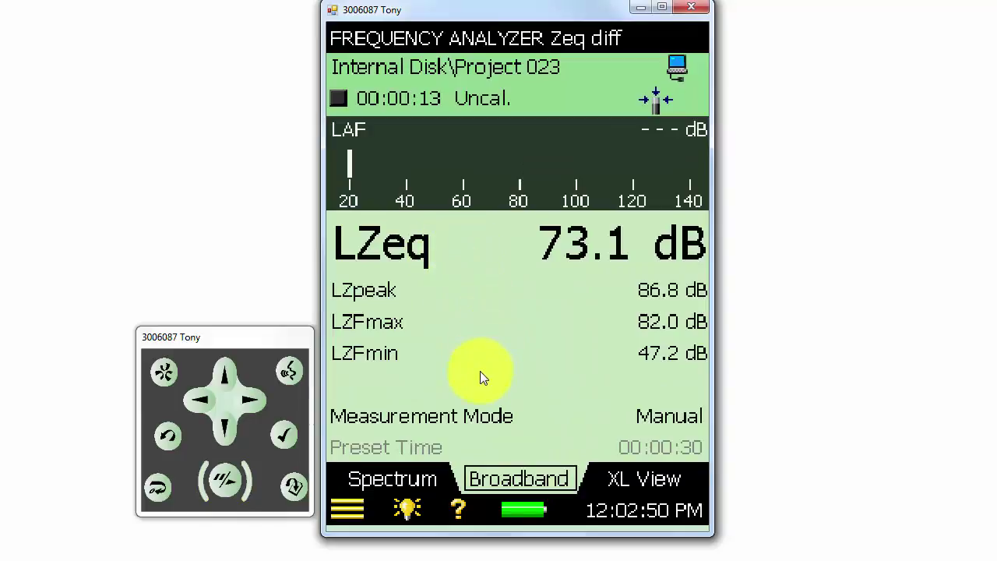
left_click(639, 483)
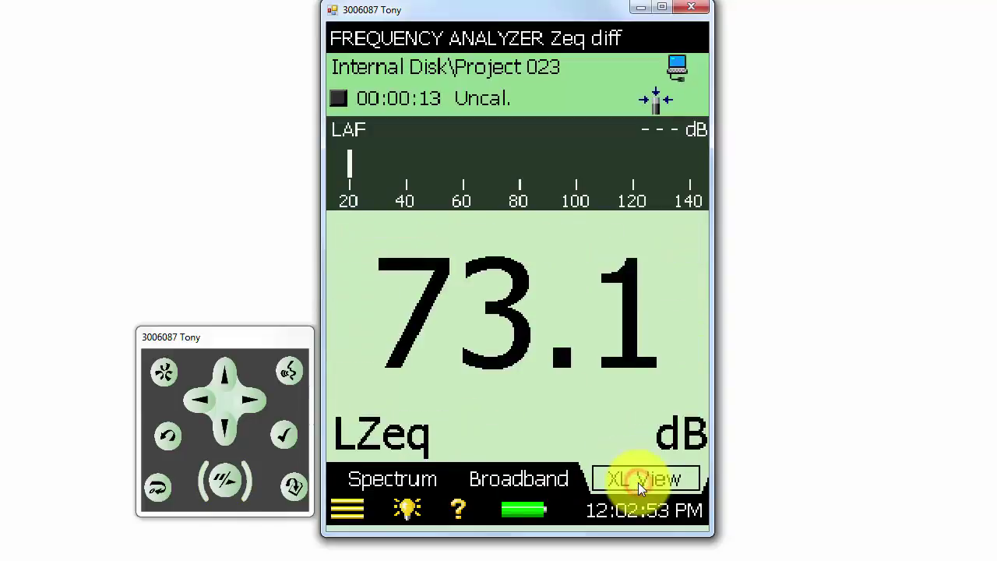
left_click(425, 477)
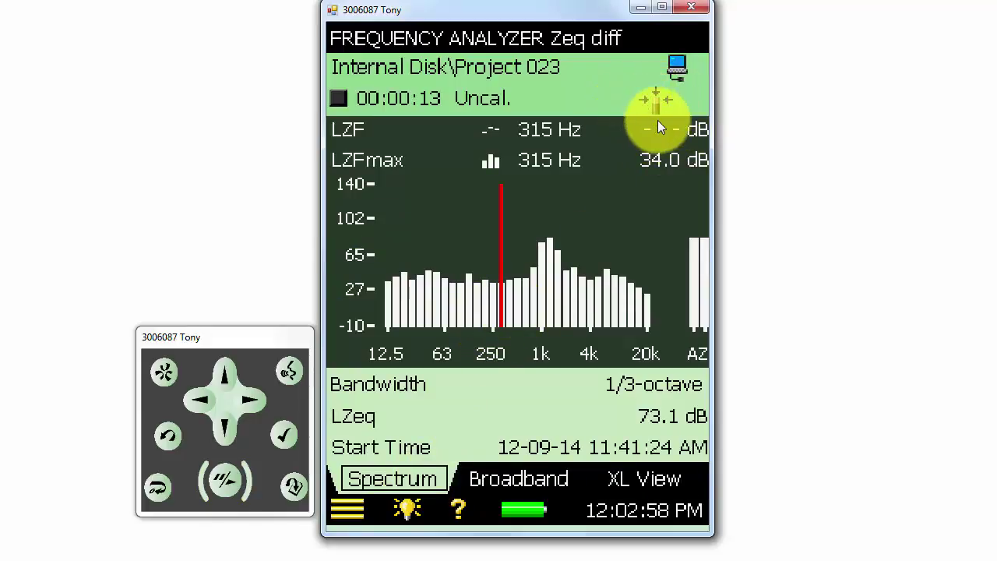
- Reset to a blank measurement, then save the FREQUENCY ANALYZER Zeq diff template in Template Explorer
left_click(160, 487)
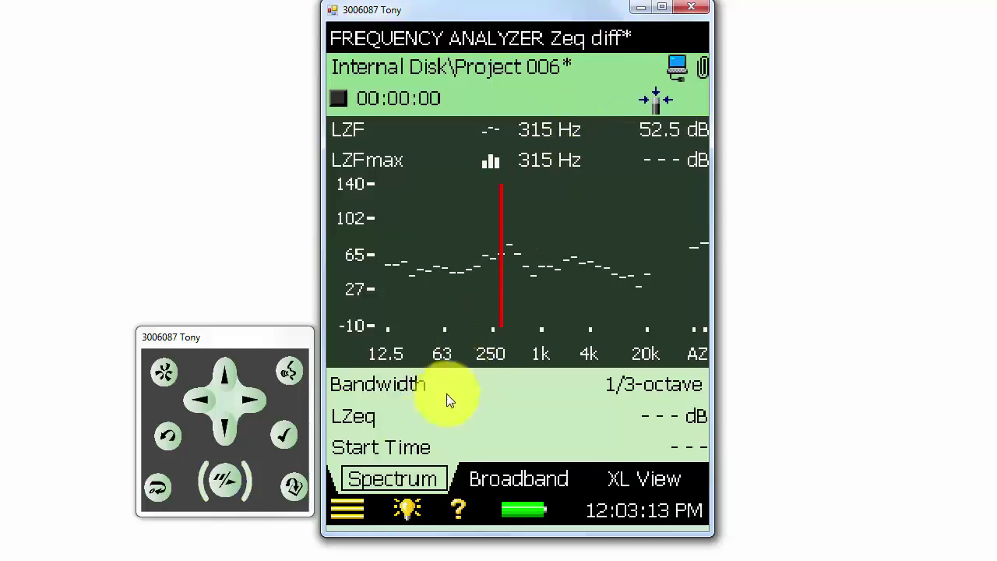
left_click(348, 510)
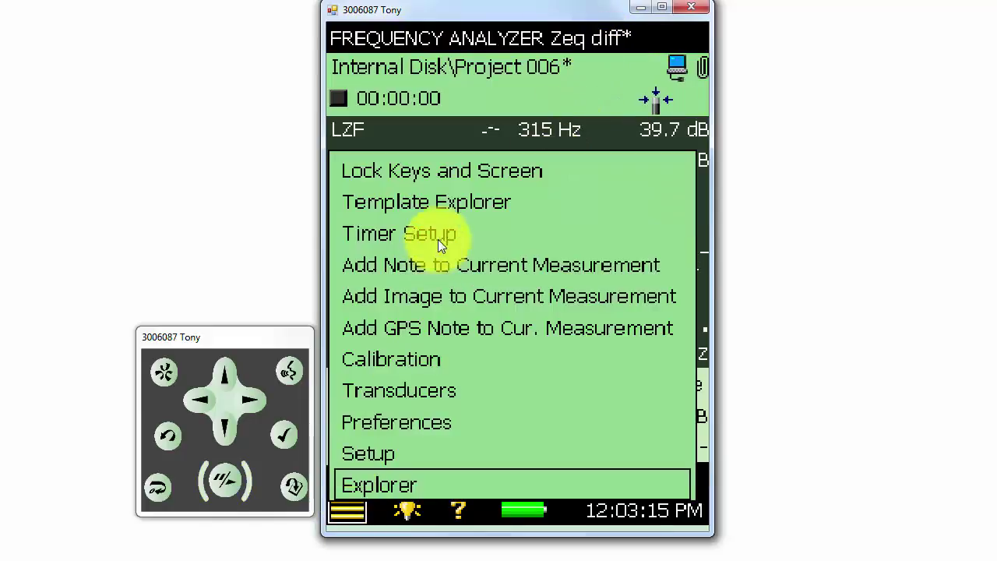
left_click(447, 204)
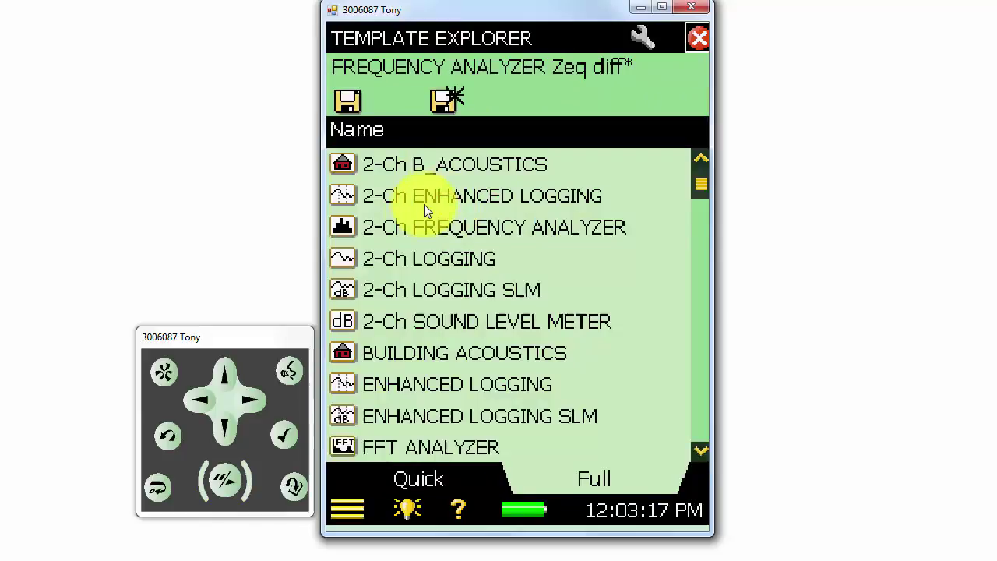
left_click(350, 102)
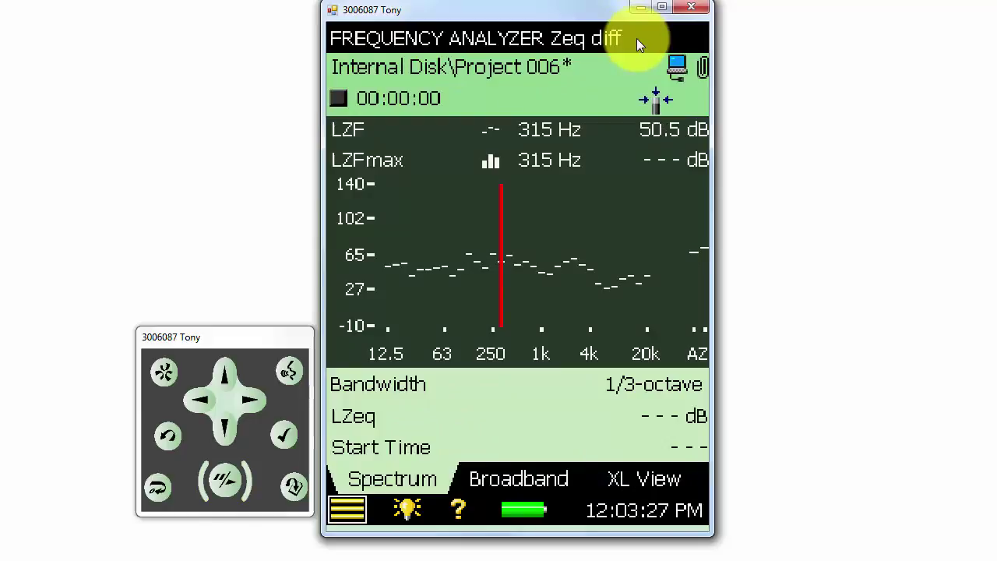
- Reopen Template Explorer and scroll down to show FREQUENCY ANALYZER Zeq diff at the list's end
left_click(347, 511)
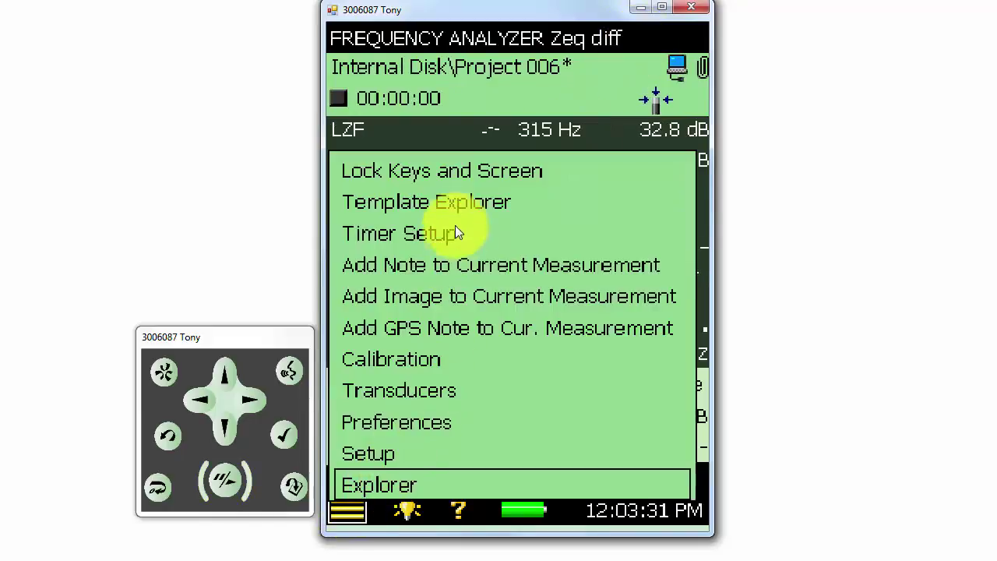
left_click(456, 206)
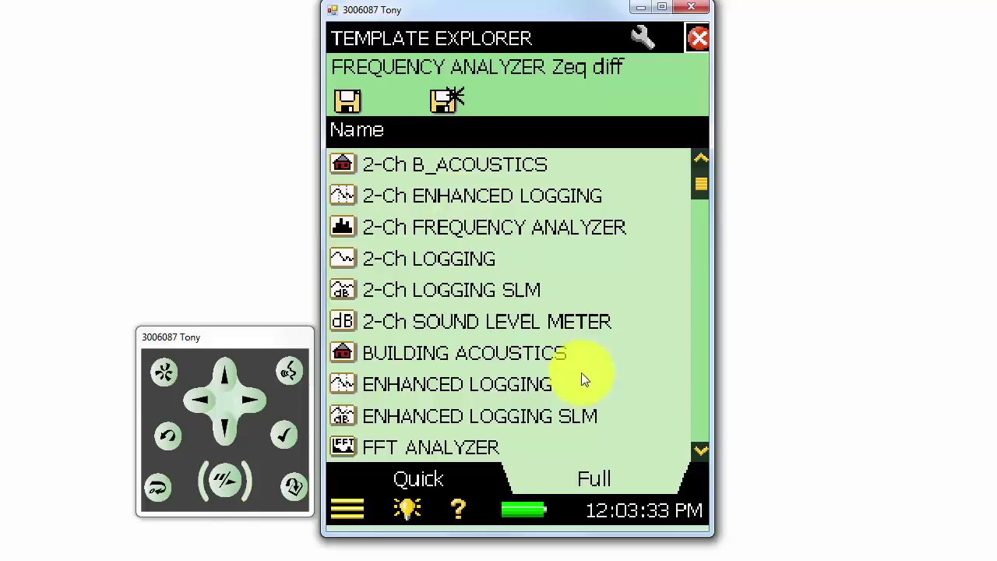
left_click(700, 430)
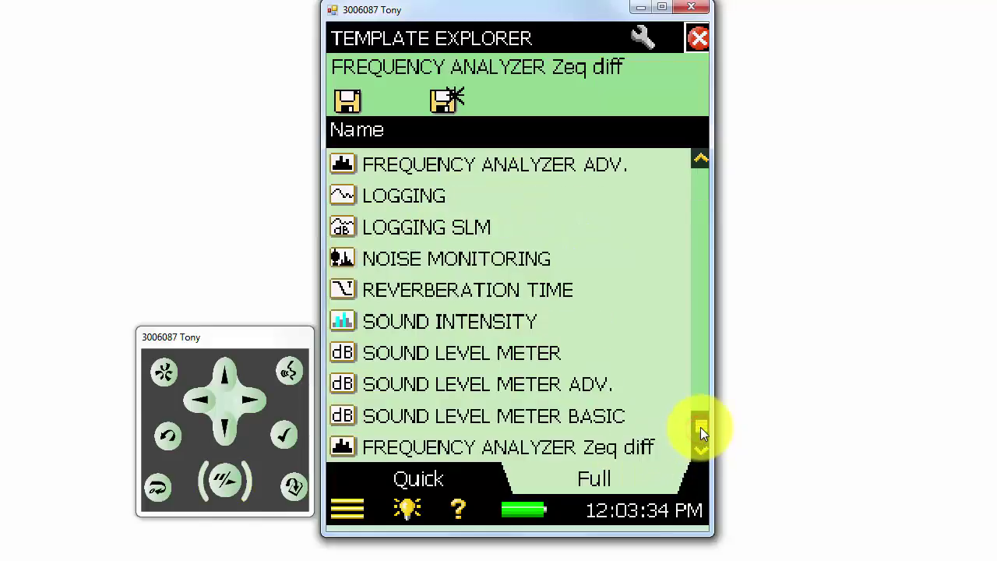